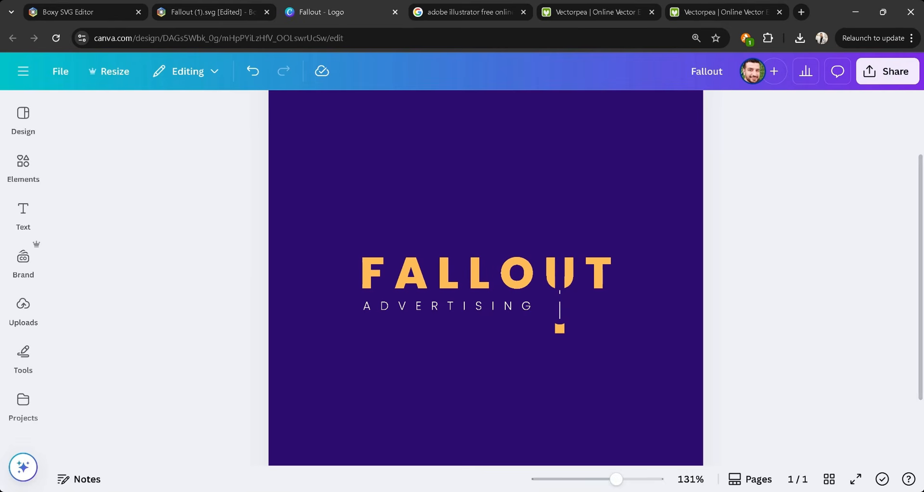
Step: Change the page background to white and inspect the purple masking shapes around the letter U
click(687, 196)
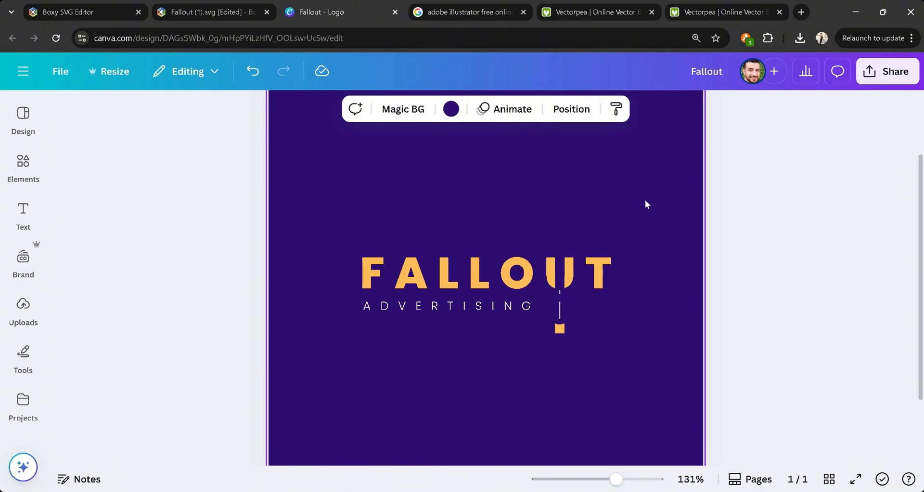
click(451, 109)
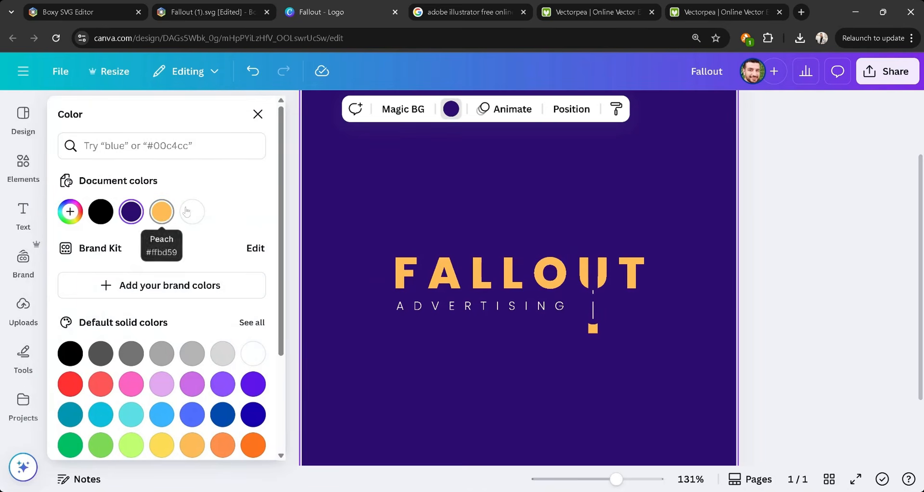
click(191, 211)
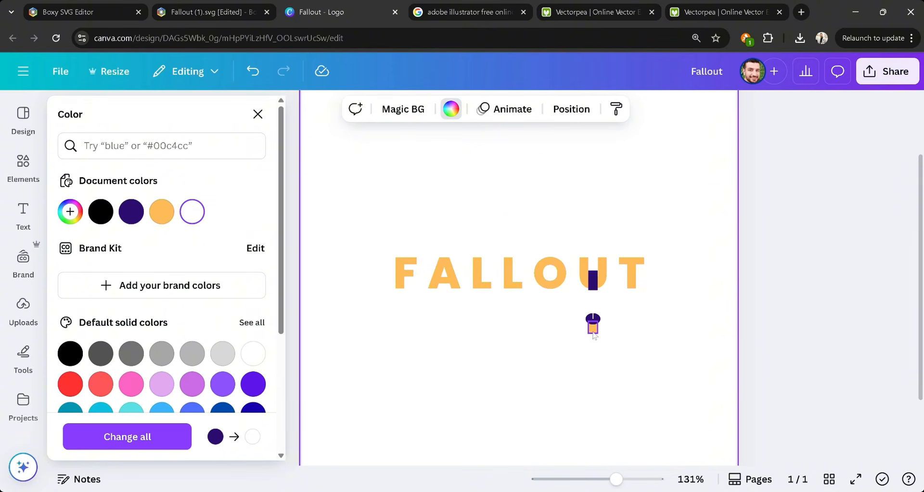
scroll(605, 329, up, 5)
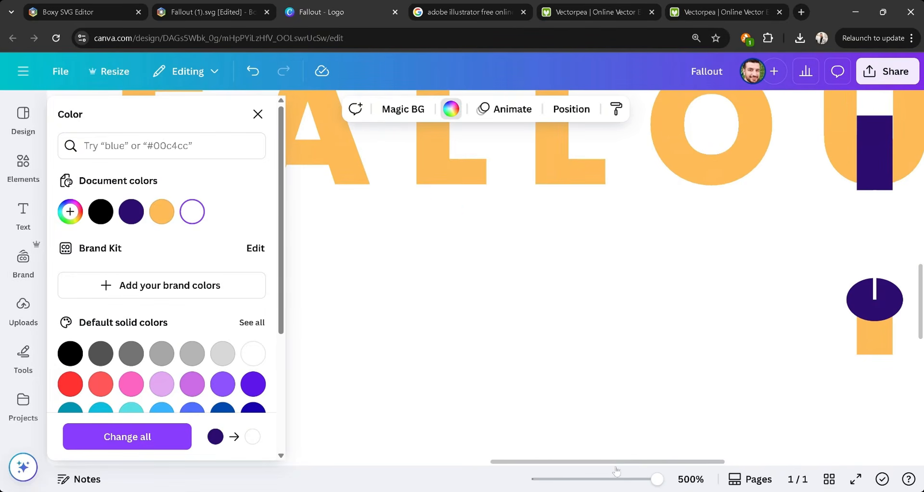
drag(628, 462, 775, 462)
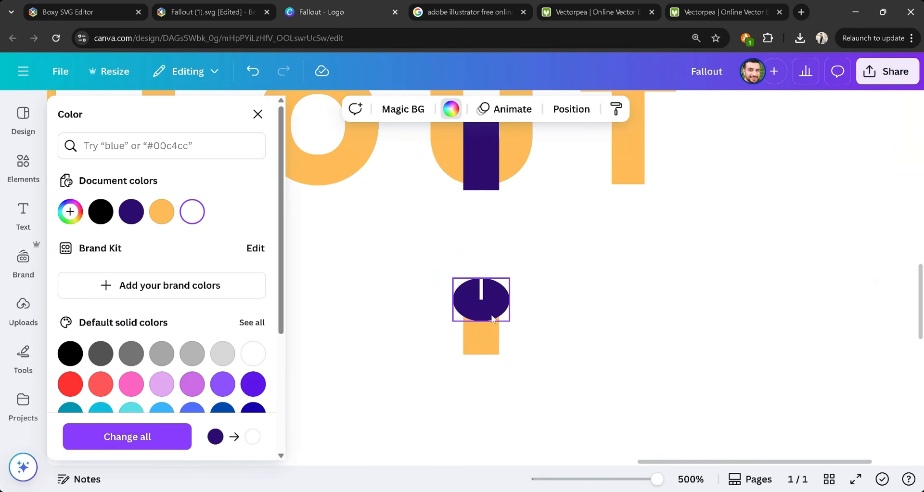
scroll(484, 304, up, 4)
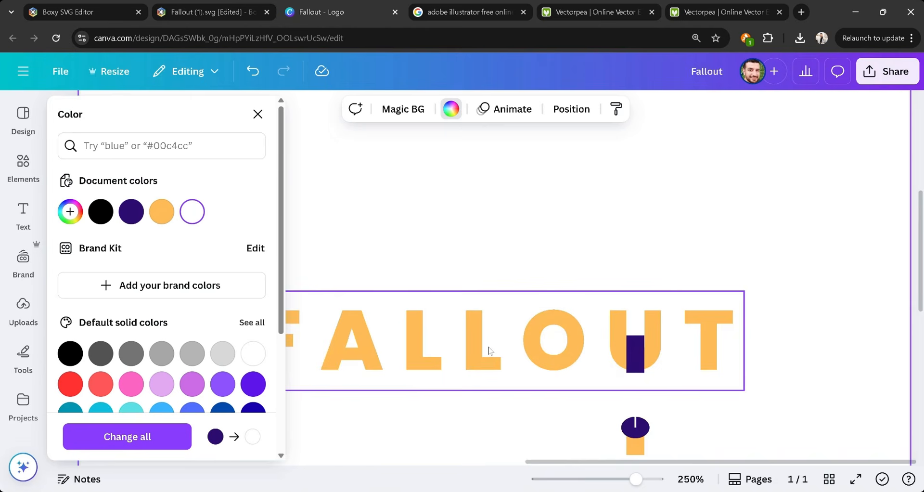
scroll(676, 274, down, 5)
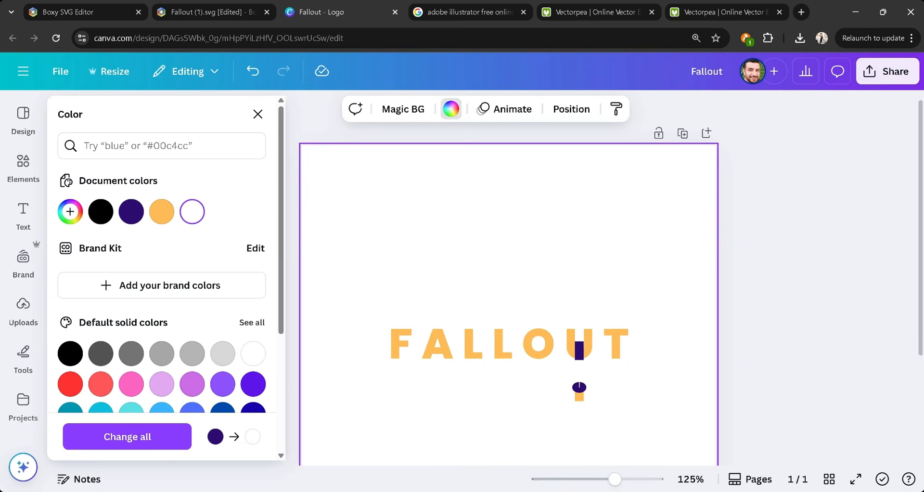
Step: Open the share options for the logo design
click(723, 12)
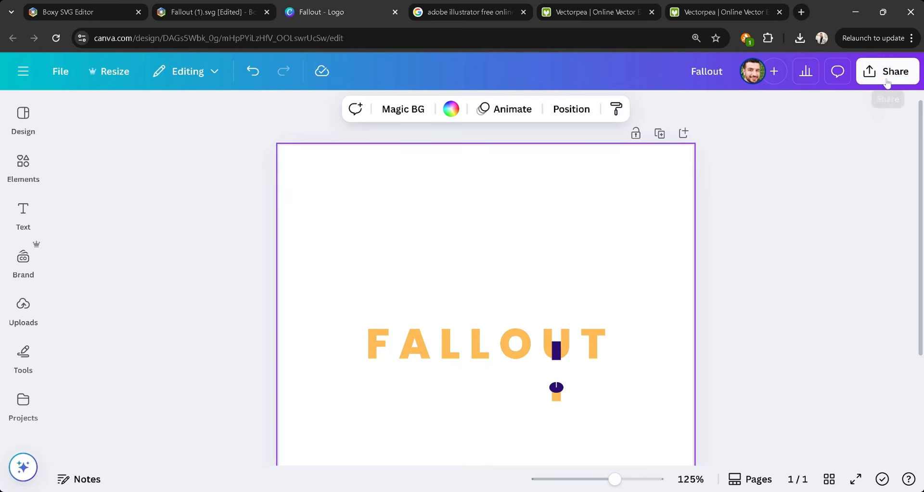
click(887, 83)
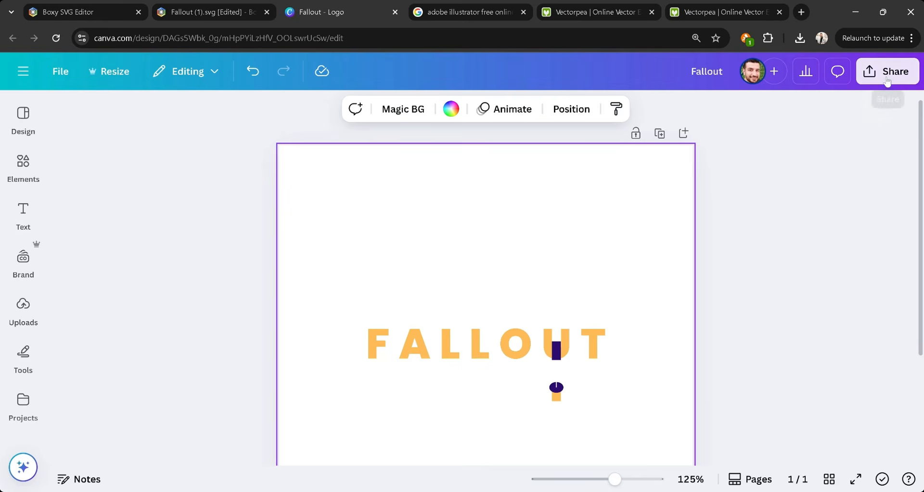
click(688, 354)
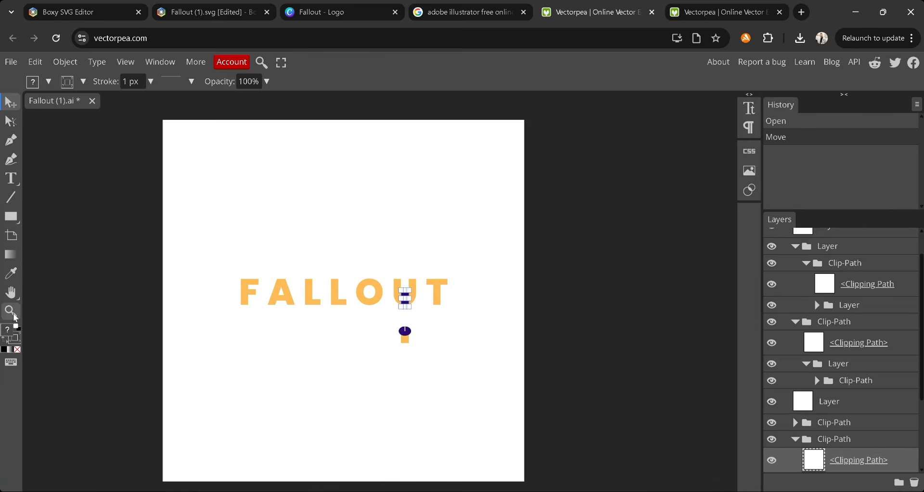
Step: In Vectorpea, try deleting the purple rectangle covering the letter U, and undo that deletion
click(12, 314)
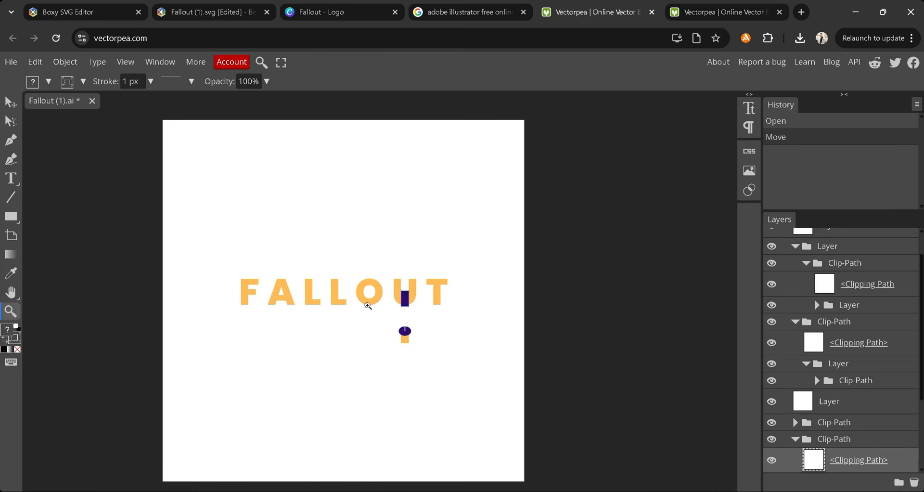
click(416, 293)
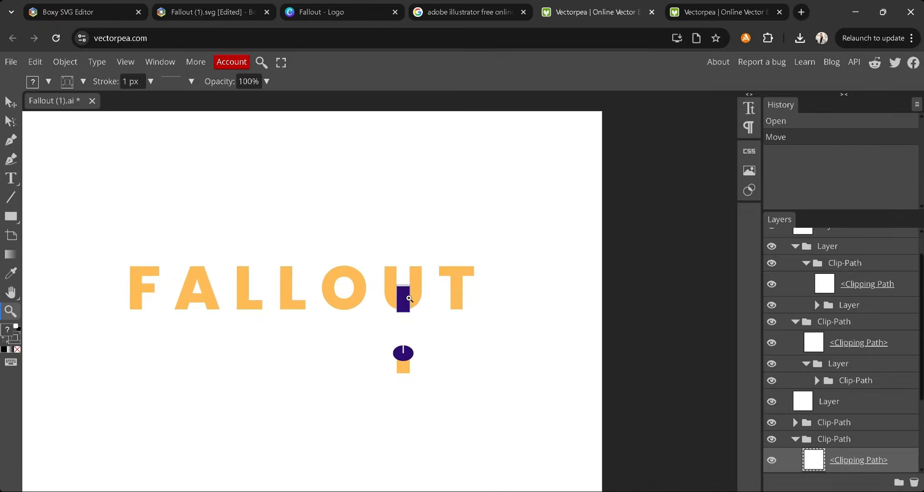
click(409, 298)
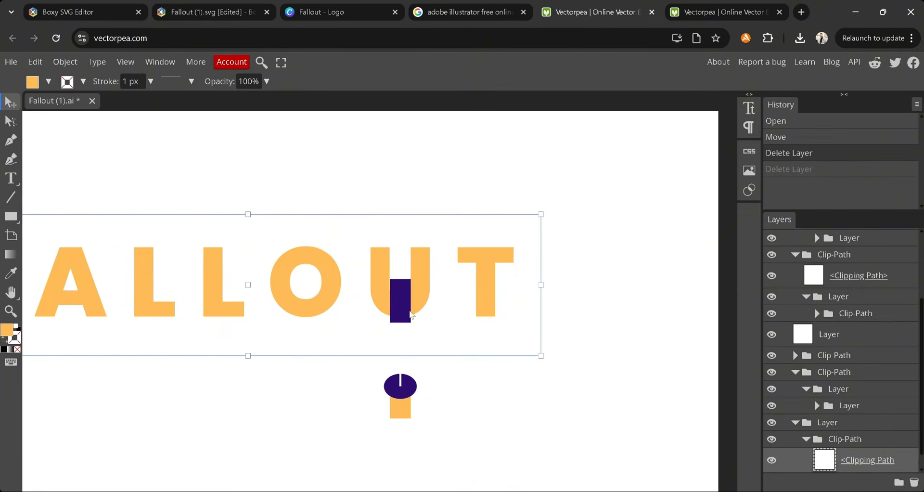
click(404, 306)
key(Delete)
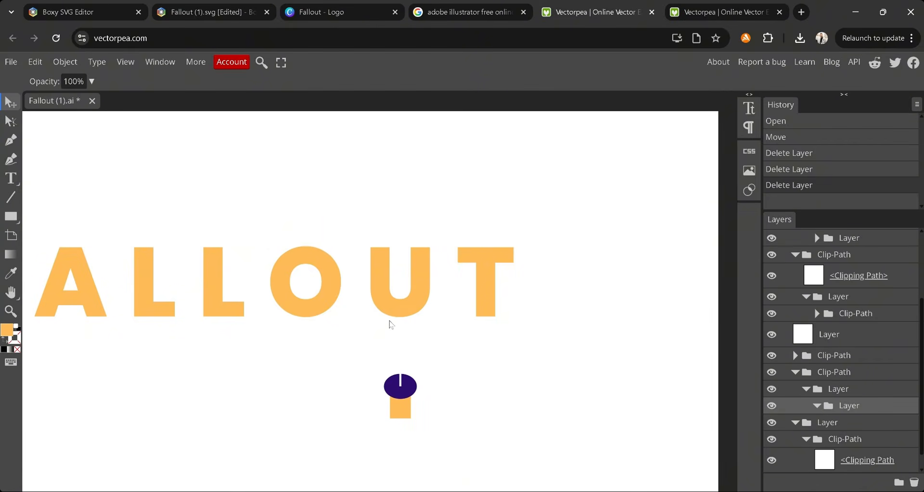
key(ctrl+z)
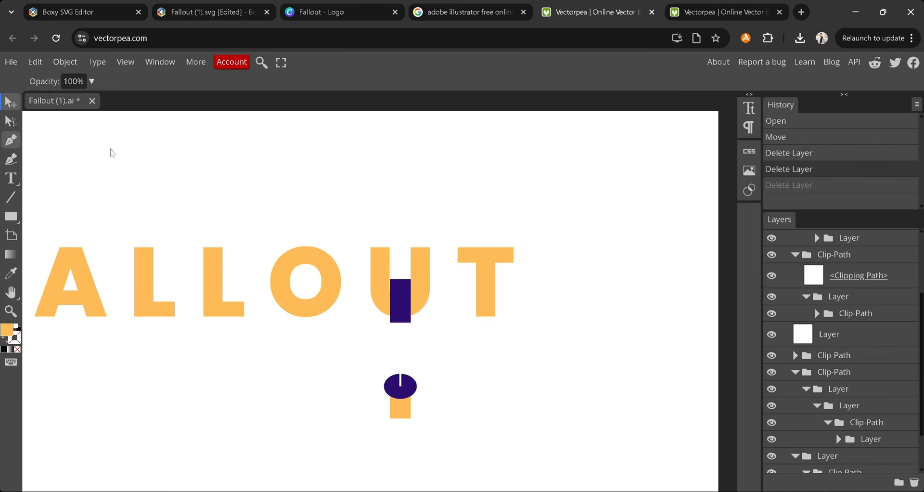
Step: Trace the left stem of the letter U with the Pen tool as a closed path, curving its lower outer edge
click(11, 140)
scroll(389, 249, up, 4)
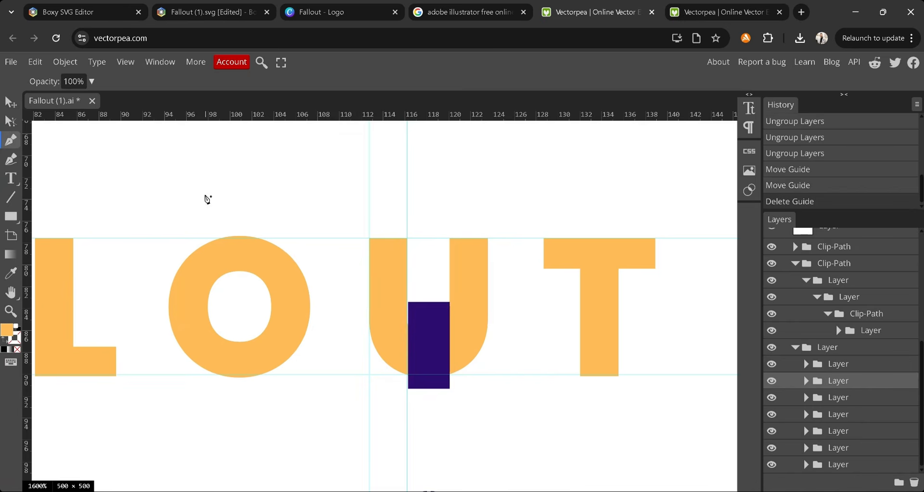
click(369, 238)
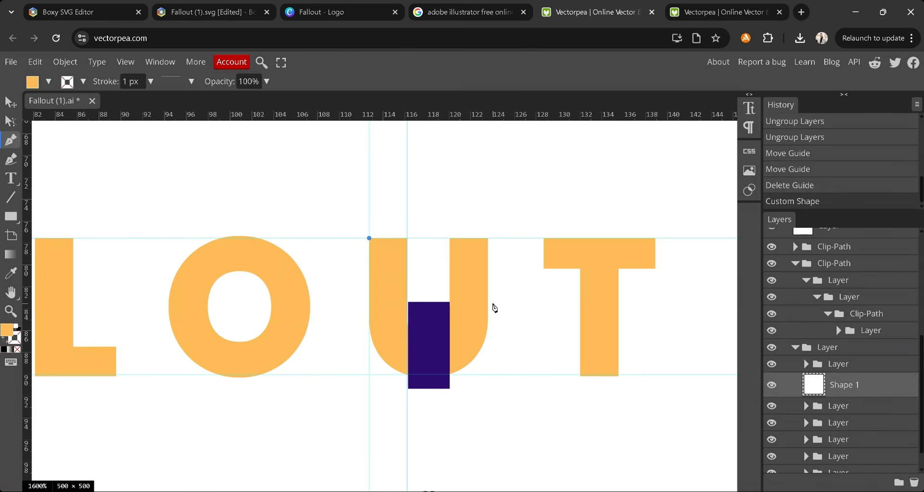
click(407, 239)
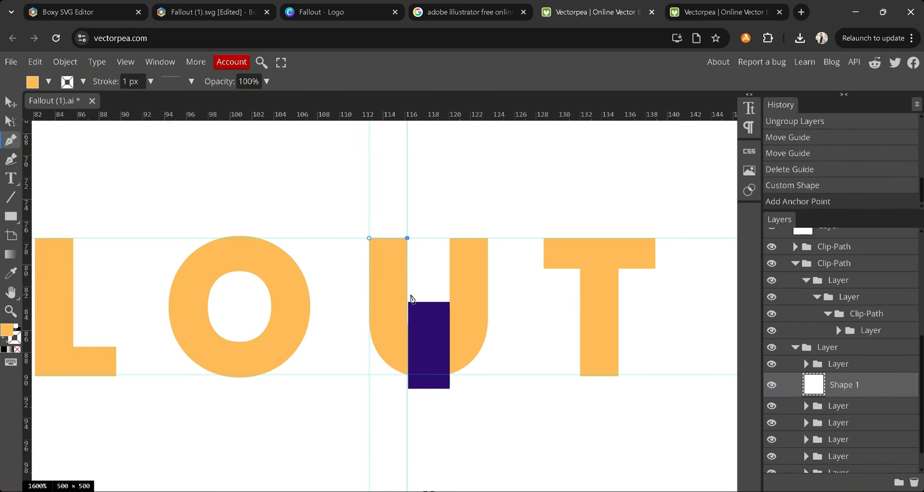
click(408, 375)
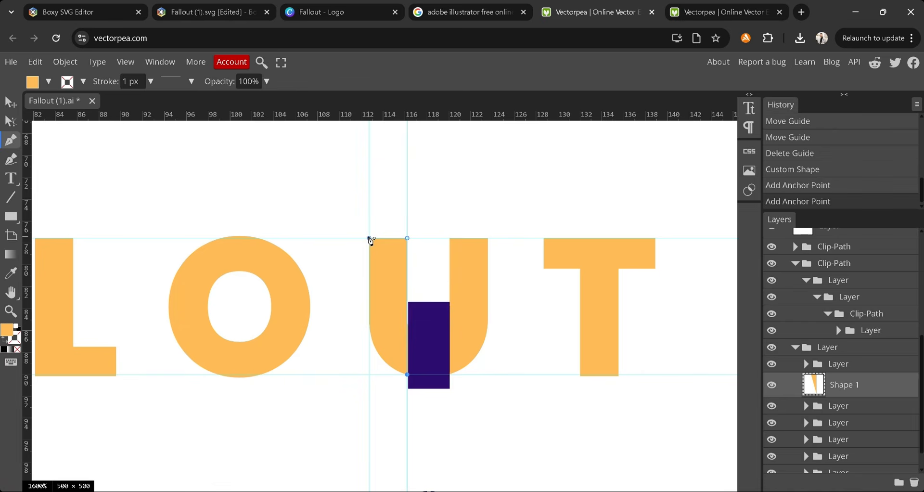
click(369, 312)
drag(370, 313, 373, 256)
mouse_move(369, 251)
mouse_down()
mouse_move(374, 237)
mouse_move(373, 266)
mouse_move(373, 257)
mouse_up()
click(369, 238)
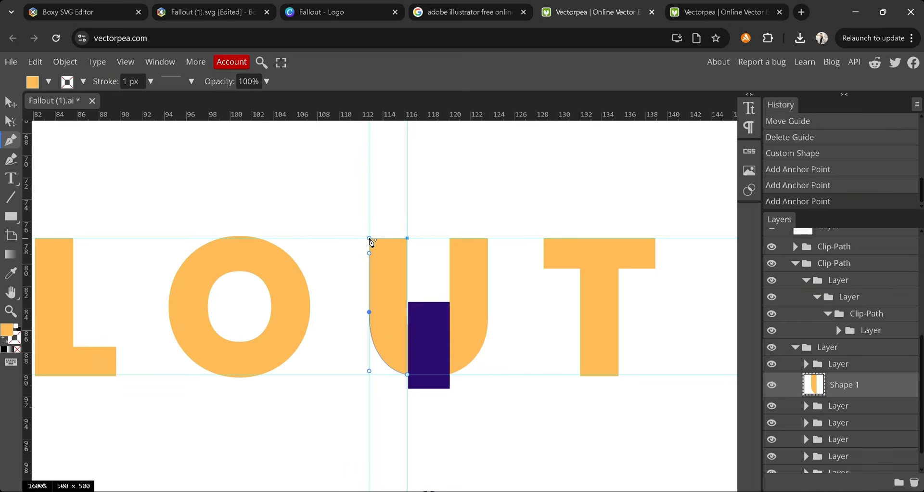
click(369, 238)
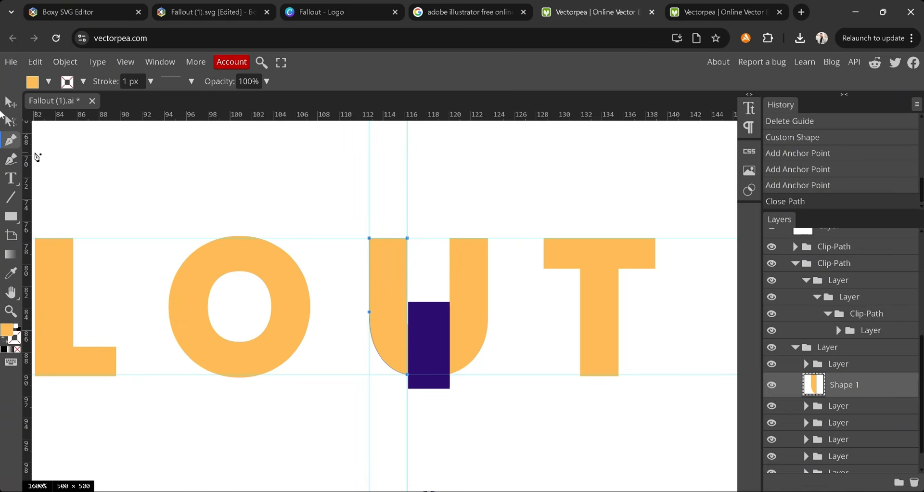
Step: Fill the traced left stem of the U with the dark orange-brown colour a97019
key(v)
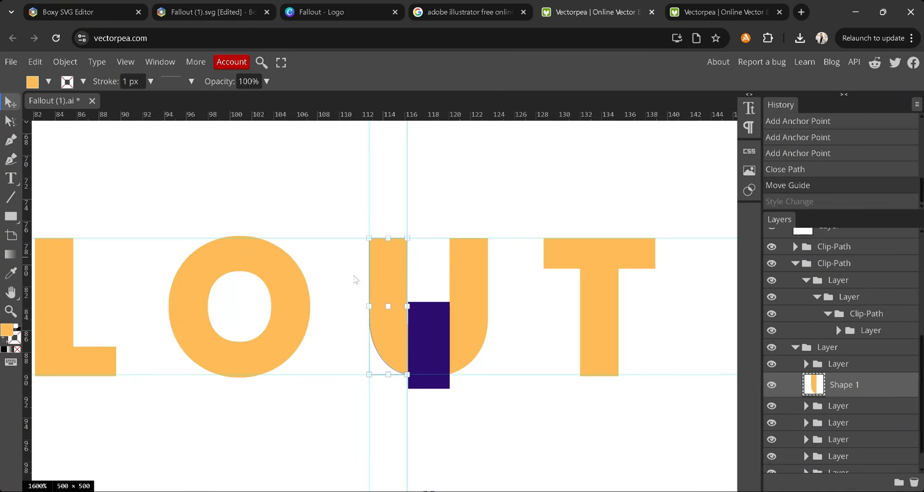
click(7, 332)
click(221, 221)
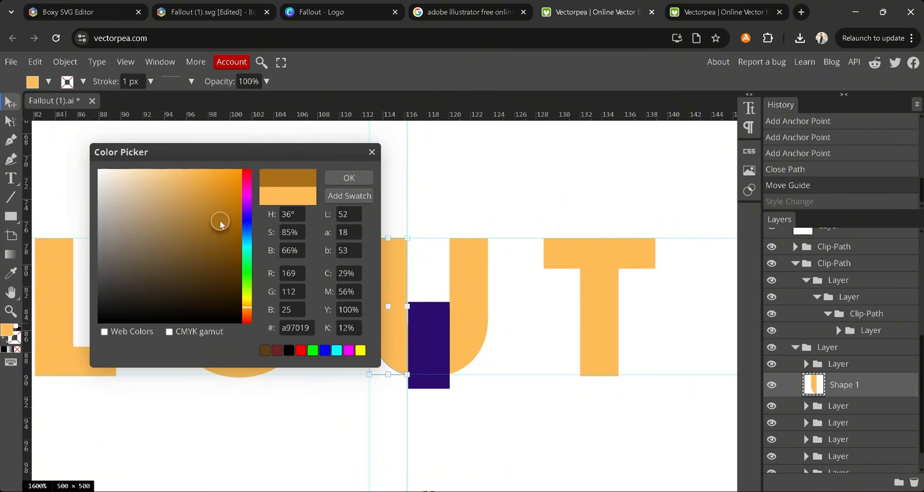
click(354, 180)
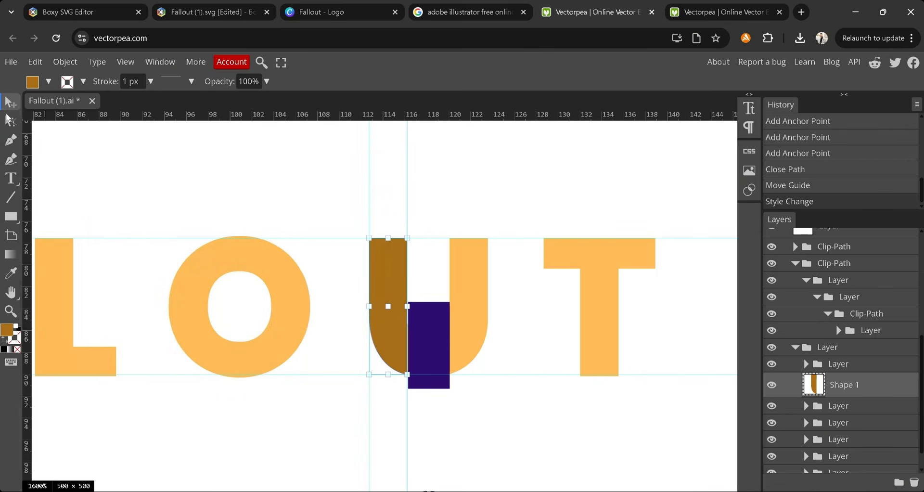
click(407, 177)
click(423, 188)
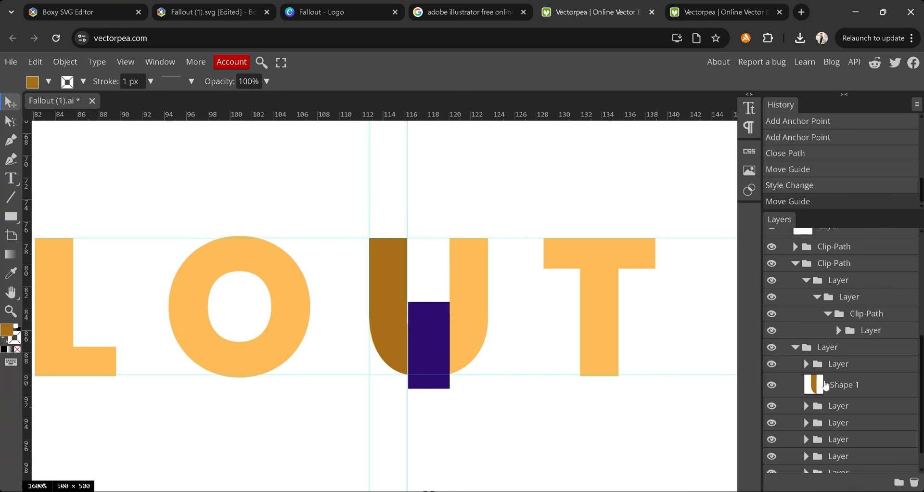
Step: Duplicate the brown stem onto the right stem of the U and reflect the copy vertically
click(824, 382)
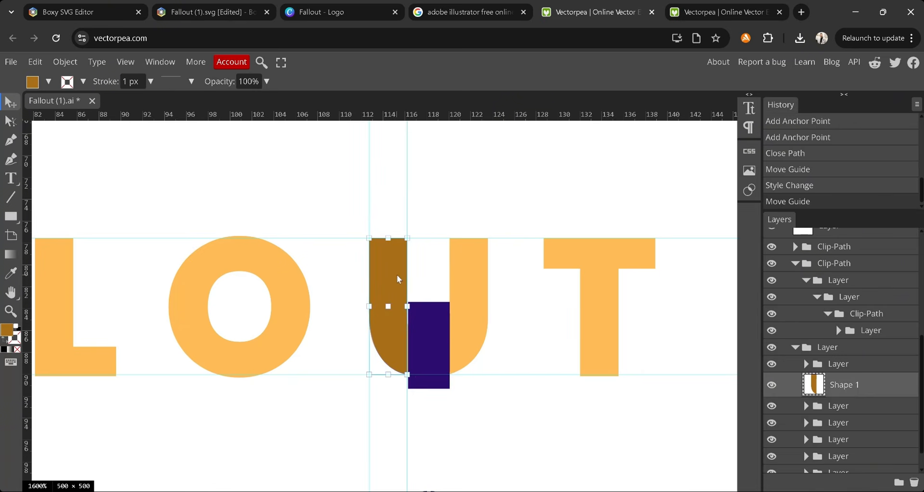
drag(382, 273, 465, 266)
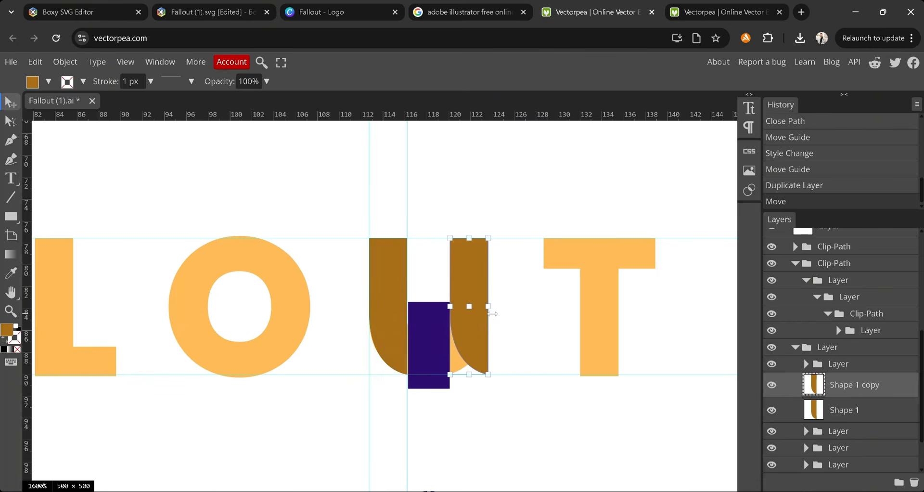
key(ctrl+z)
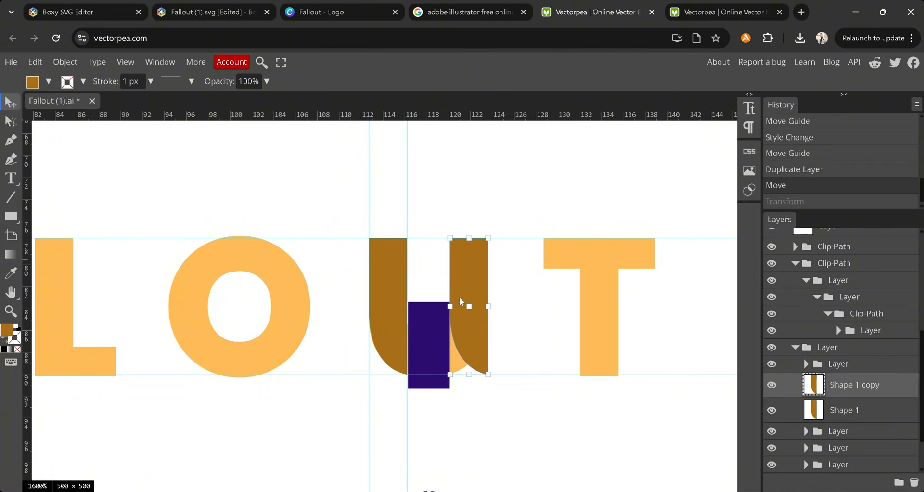
click(70, 64)
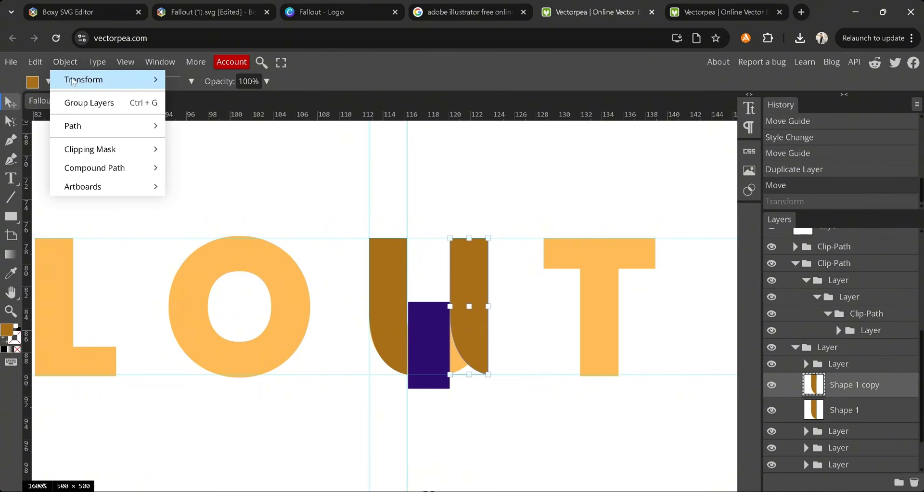
mouse_move(76, 89)
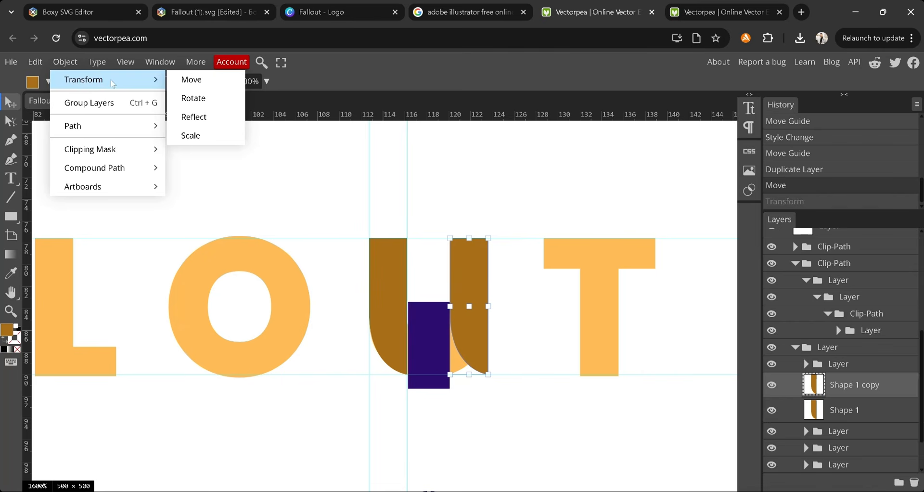
click(204, 118)
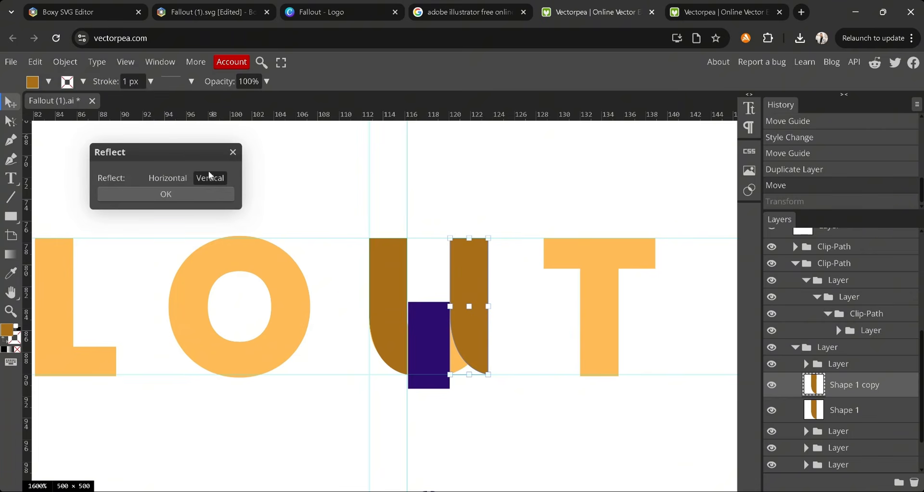
click(161, 197)
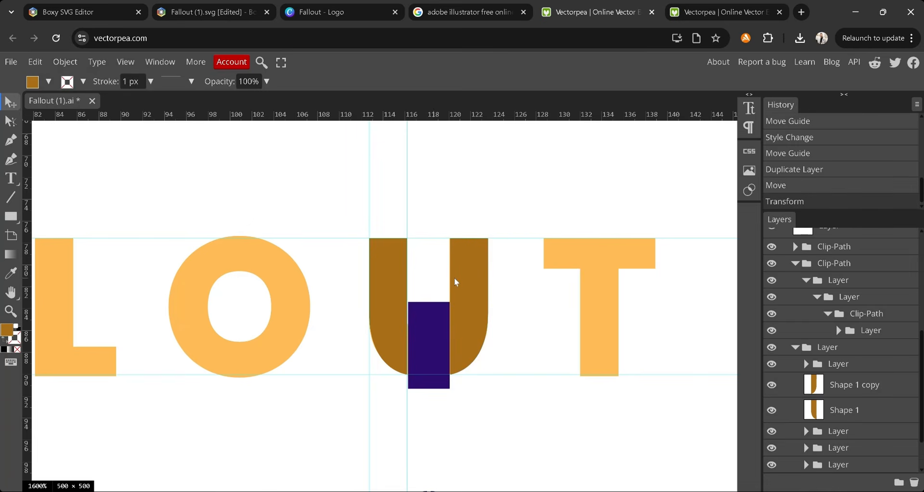
Step: Delete the purple masking rectangle and the original orange letter U behind the two traced stems
click(429, 322)
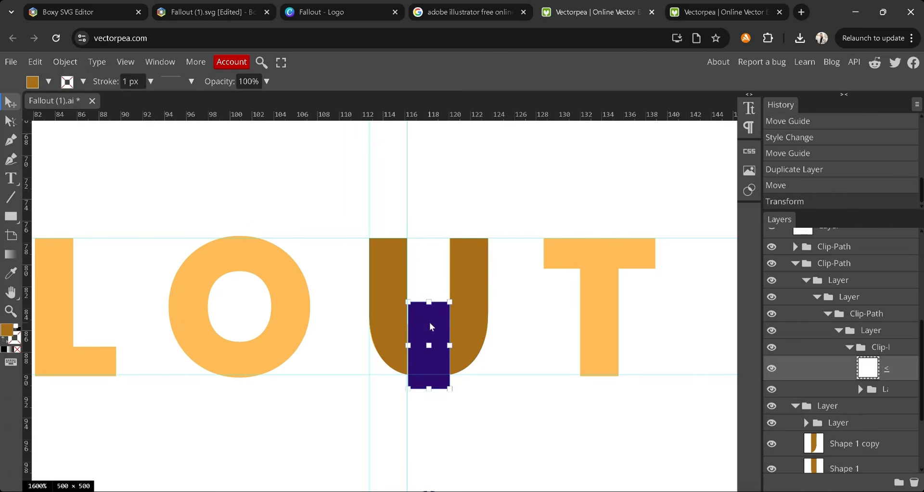
key(Delete)
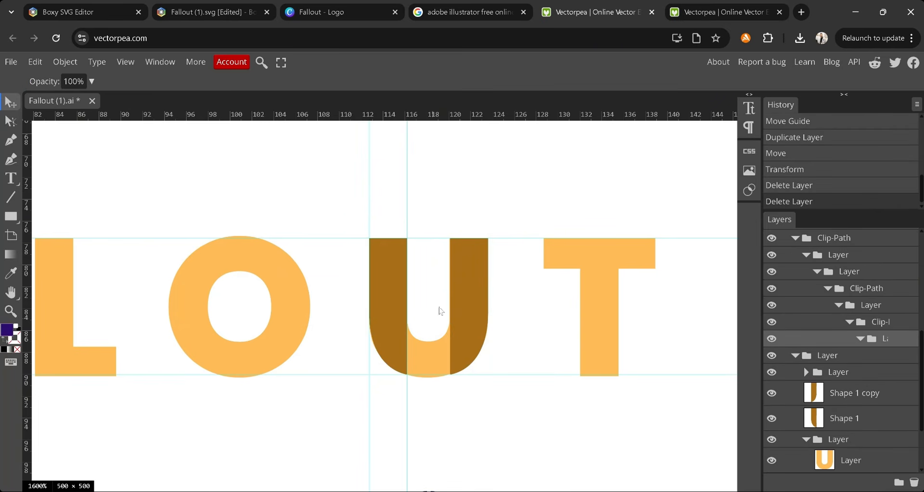
click(431, 356)
key(Delete)
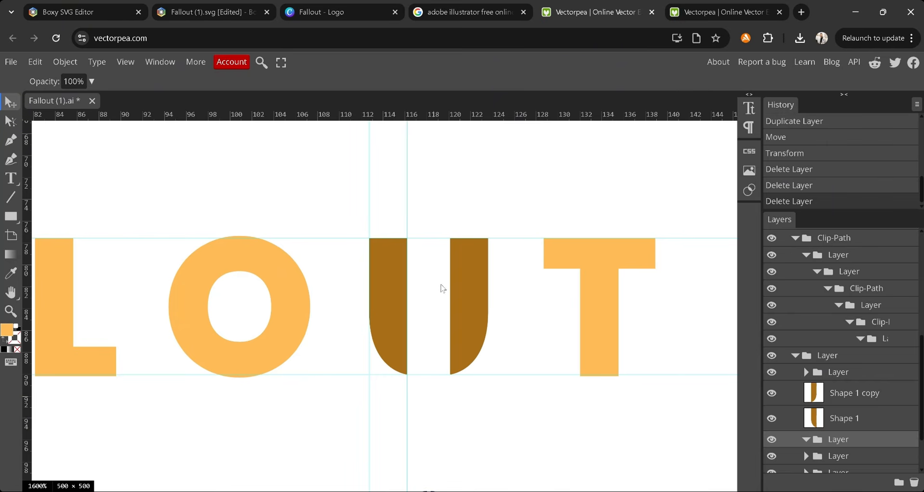
Step: Copy the letter O's fill colour ffbd59 and apply it to the left stem of the U
click(288, 332)
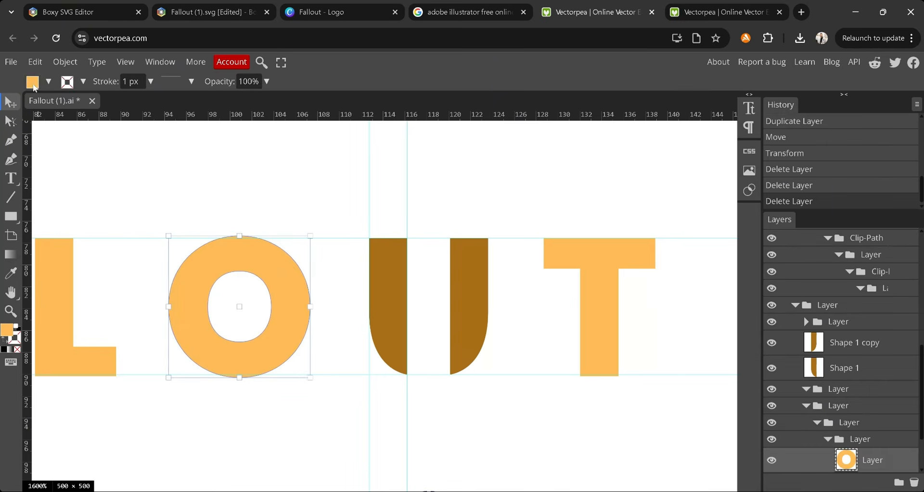
click(32, 82)
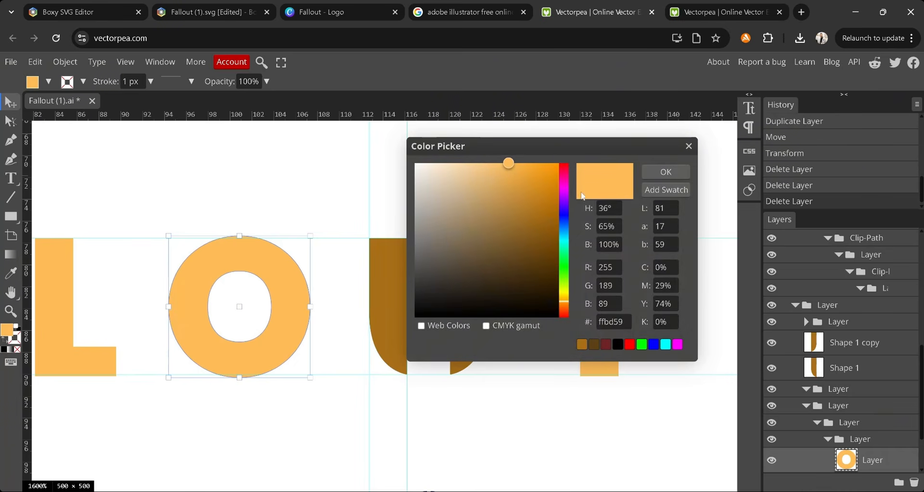
double_click(609, 321)
key(ctrl+c)
click(665, 171)
click(380, 306)
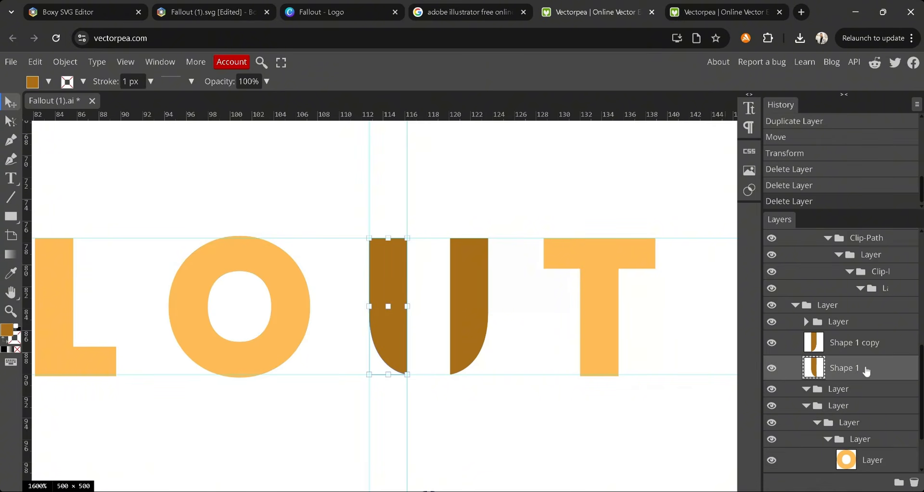
click(32, 82)
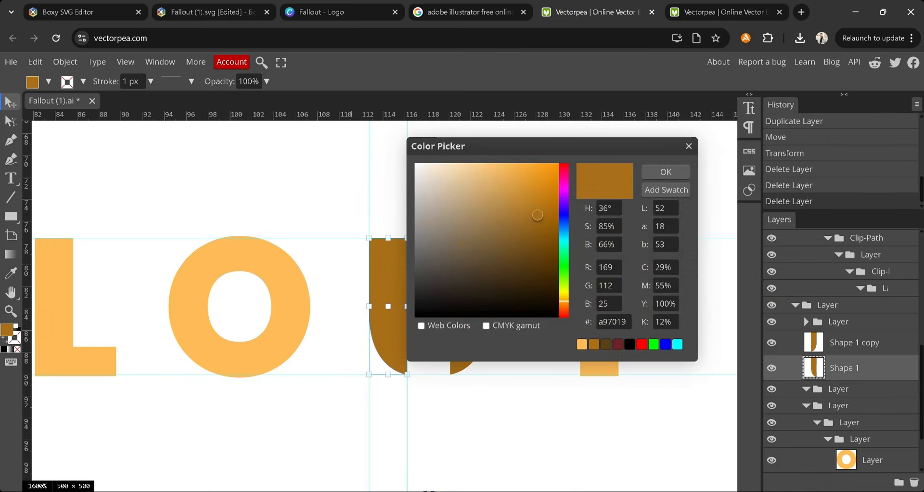
double_click(612, 322)
key(ctrl+v)
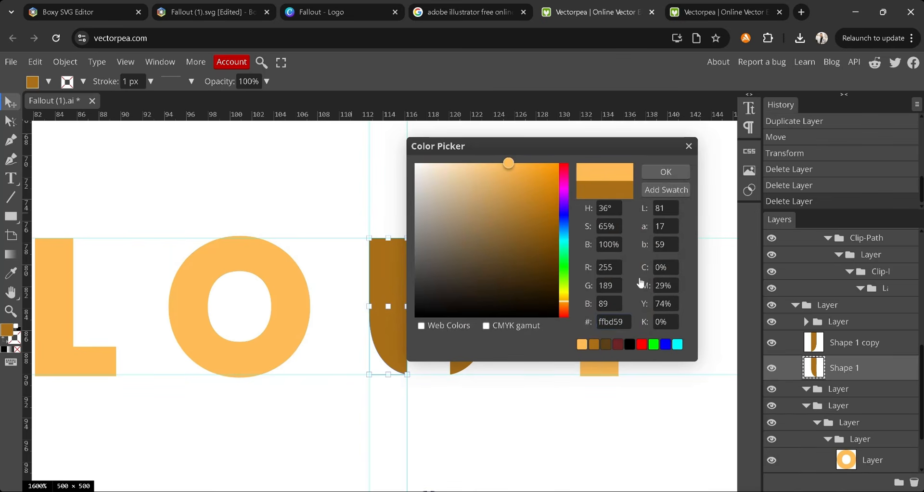
click(664, 172)
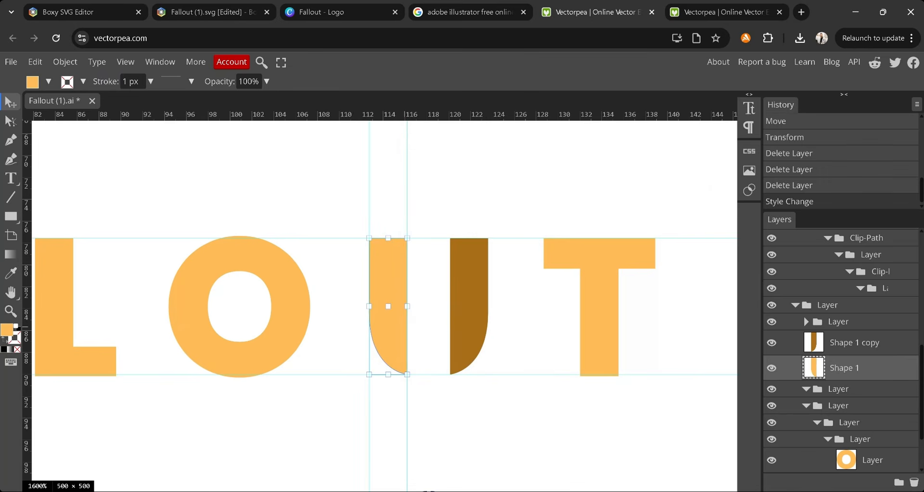
Step: Fill the right stem of the U with the copied orange ffbd59 and deselect it
click(465, 277)
click(32, 83)
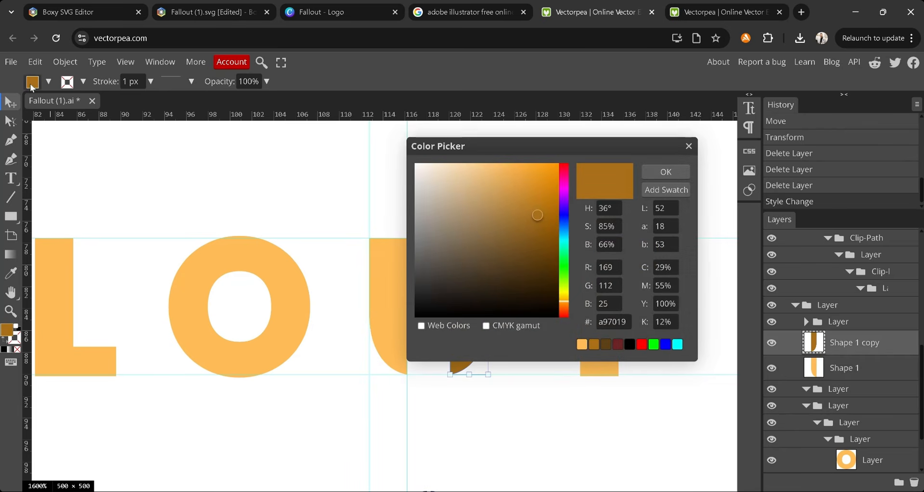
double_click(612, 322)
key(ctrl+v)
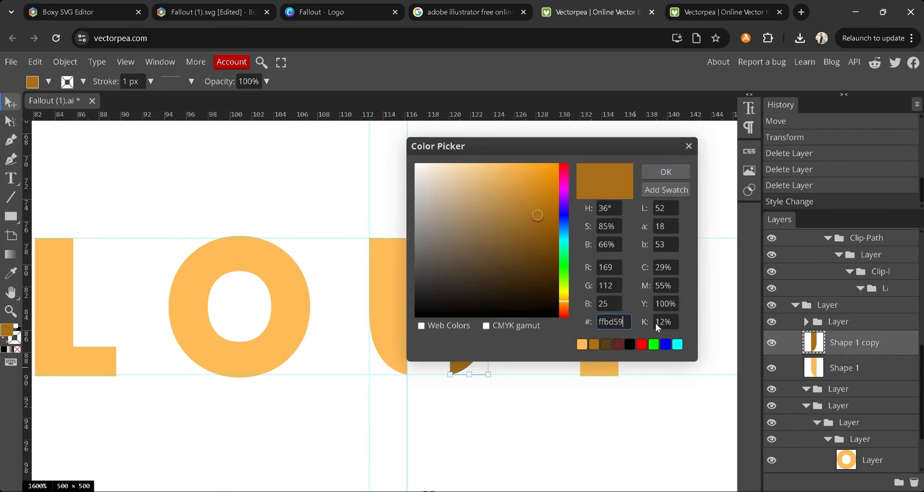
click(665, 172)
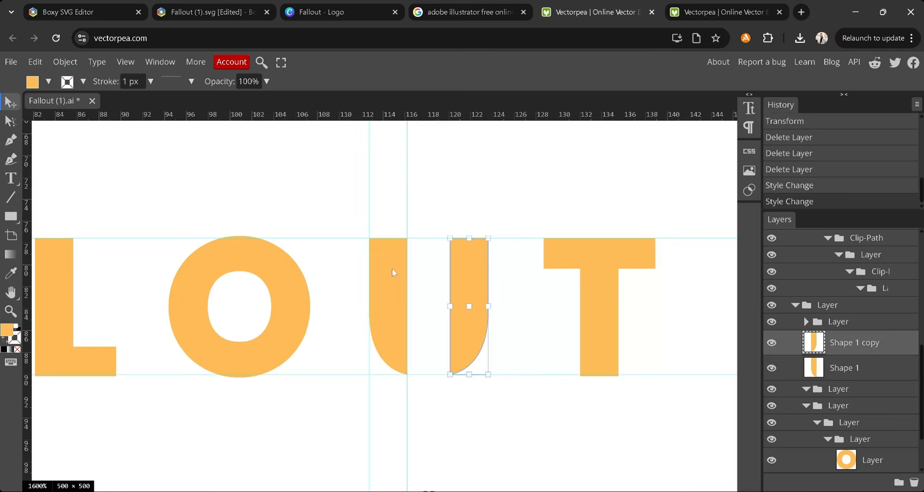
click(427, 233)
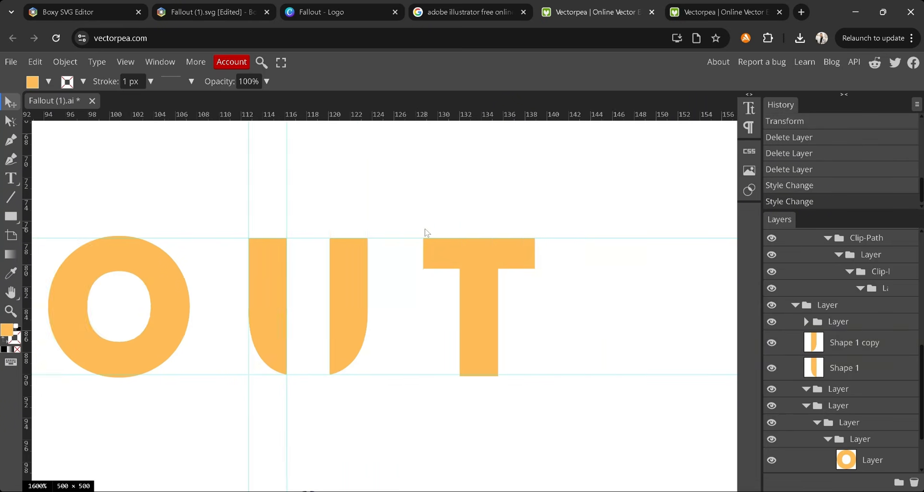
Step: Align the vertical guides with the sides of the orange block below the U, adding horizontal guides at its base and where the purple ellipse crosses its sides
click(9, 312)
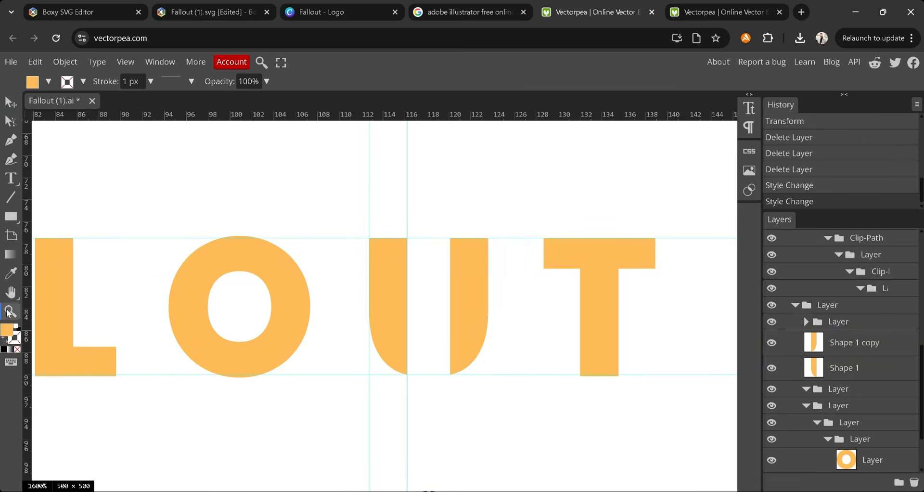
right_click(230, 326)
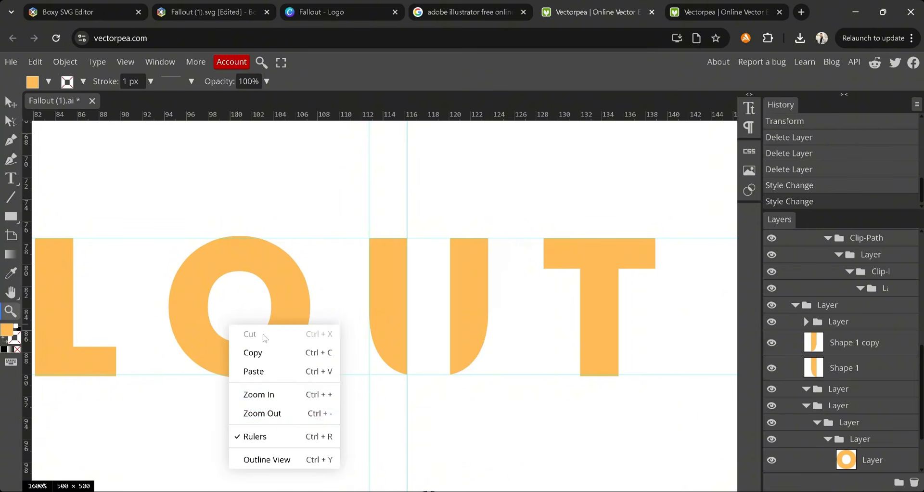
click(279, 416)
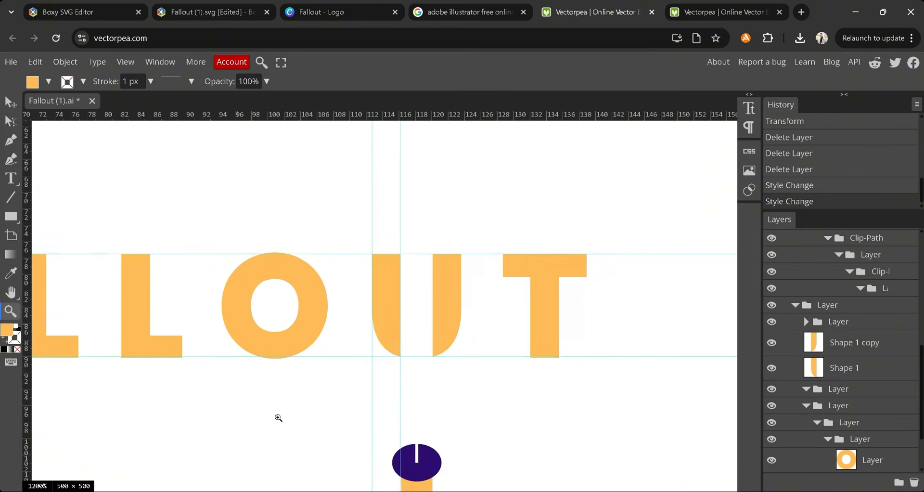
right_click(371, 370)
click(399, 432)
scroll(408, 386, down, 2)
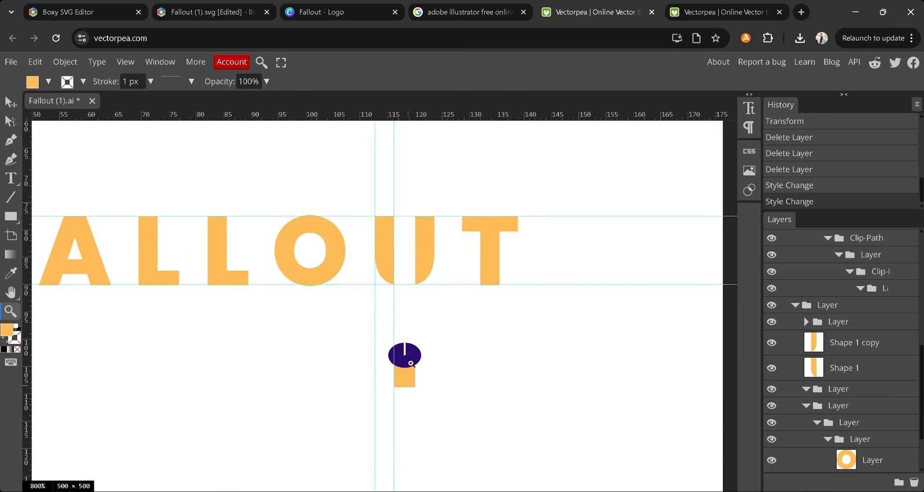
click(9, 102)
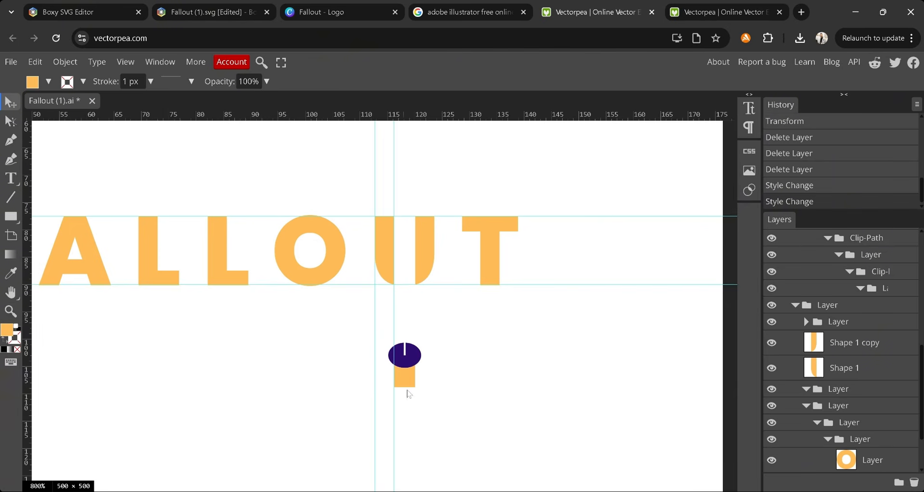
scroll(411, 376, up, 2)
drag(341, 228, 341, 228)
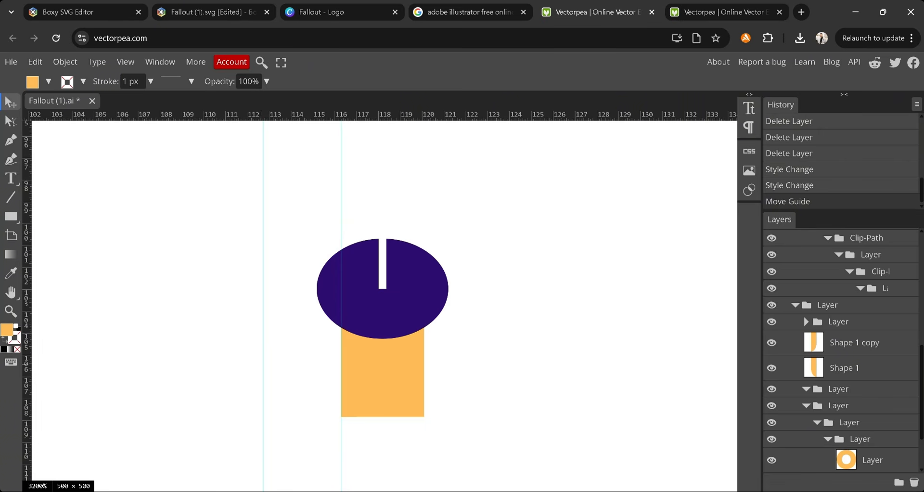
drag(264, 355, 424, 332)
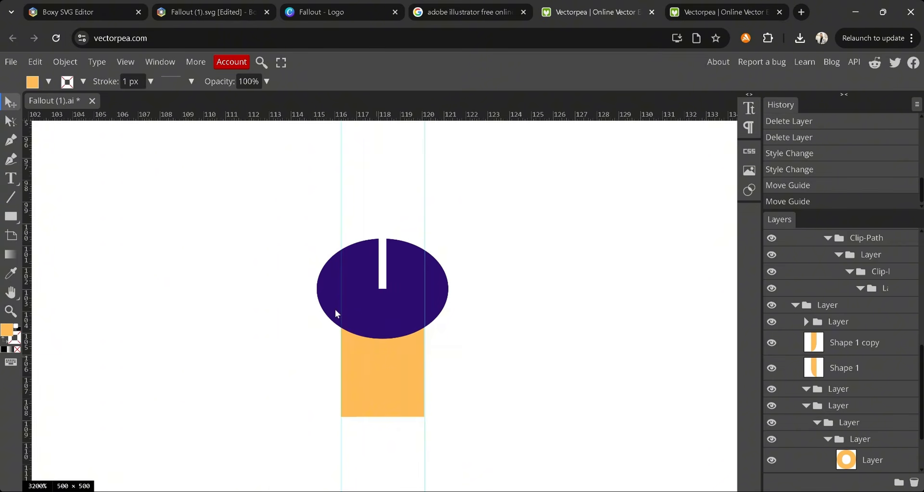
drag(378, 117, 394, 420)
drag(389, 117, 393, 327)
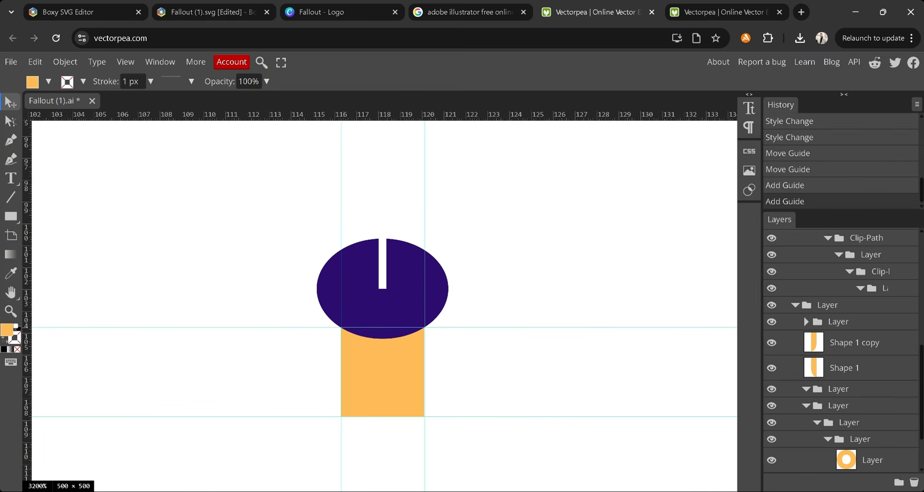
Step: Trace the visible part of the orange block with the Pen tool, curving its upper edge along the bottom of the purple ellipse
key(p)
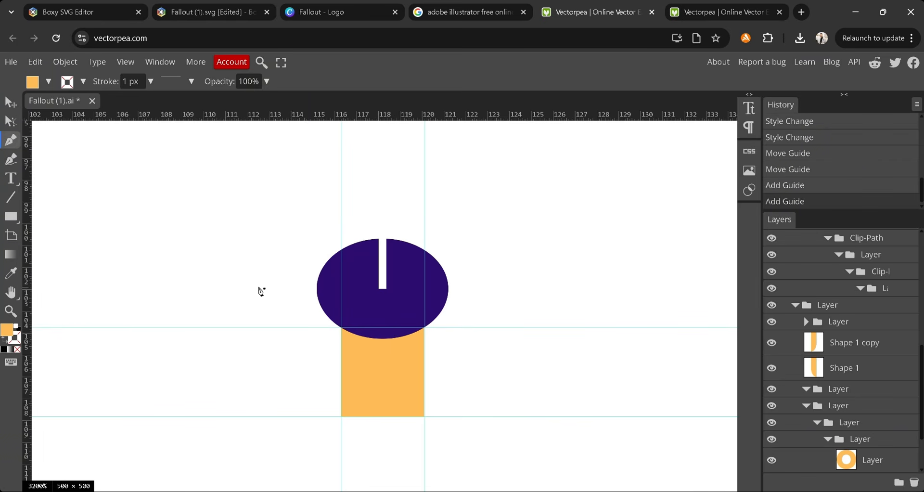
key(z)
right_click(279, 287)
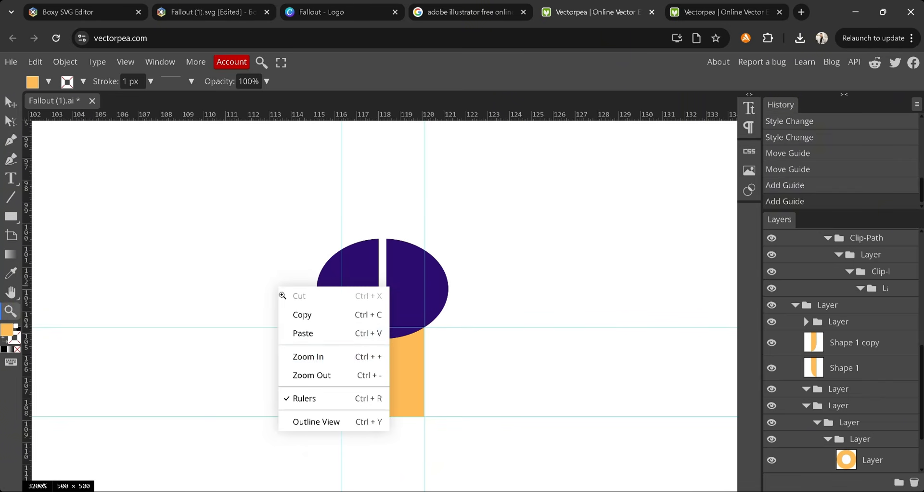
click(320, 376)
right_click(323, 294)
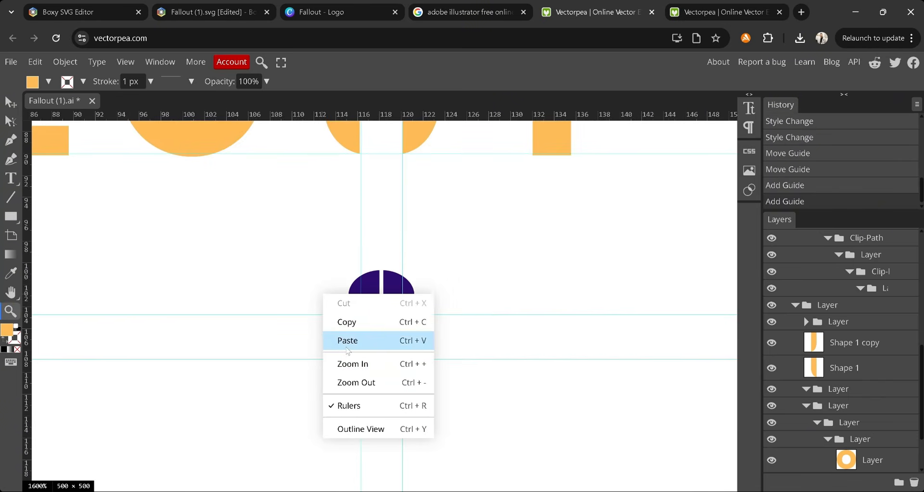
click(356, 382)
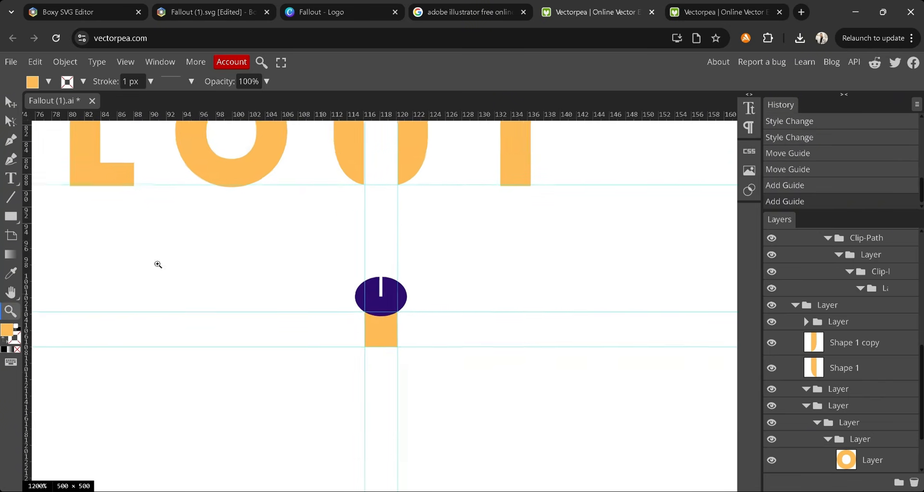
click(12, 141)
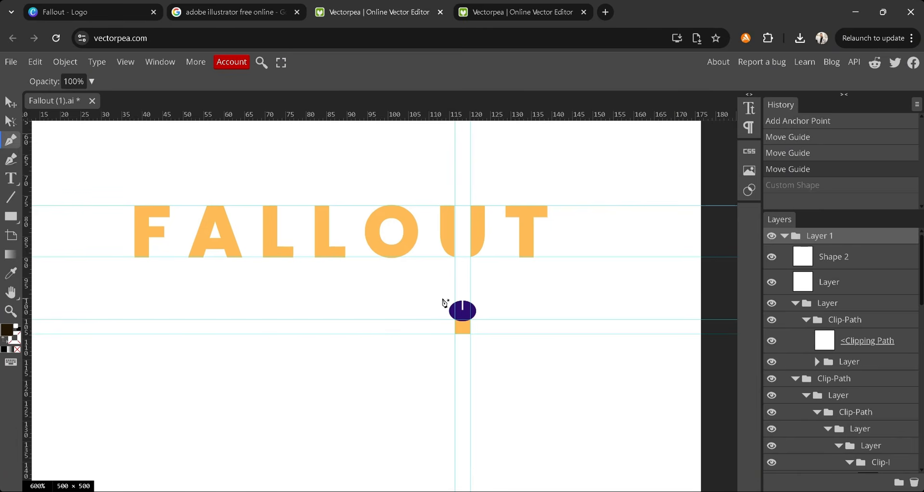
click(455, 334)
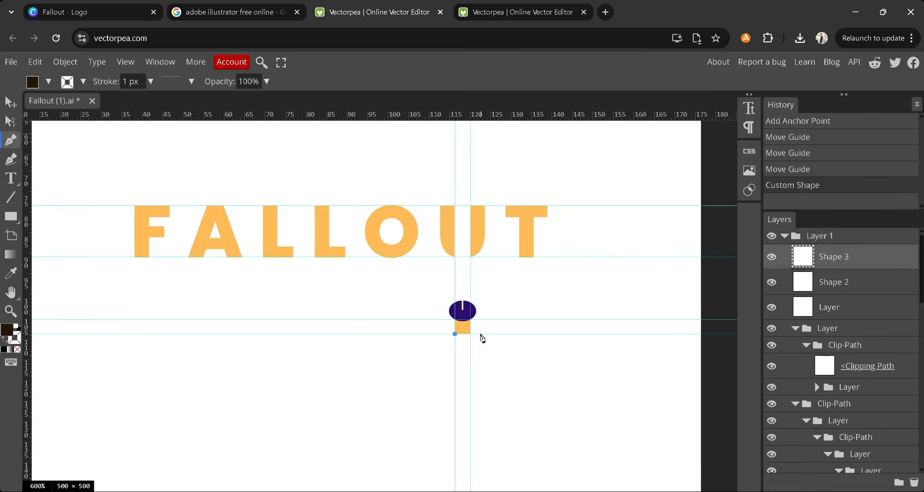
click(470, 334)
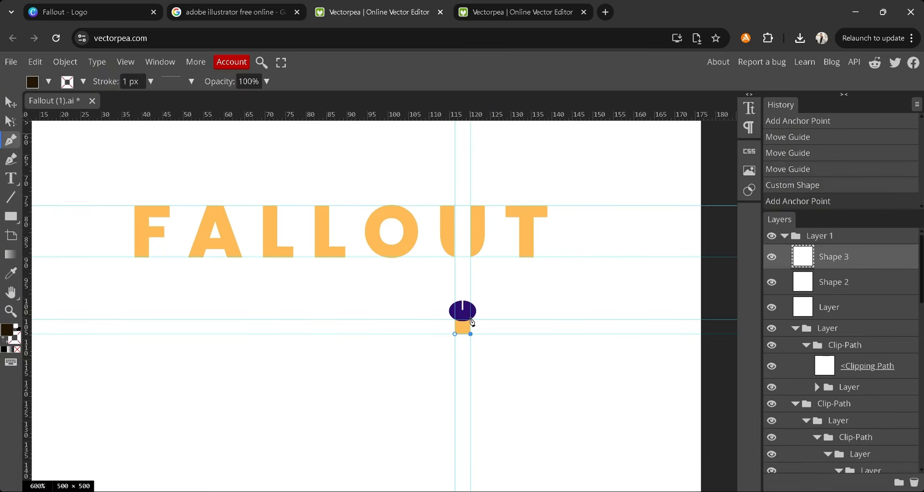
click(470, 319)
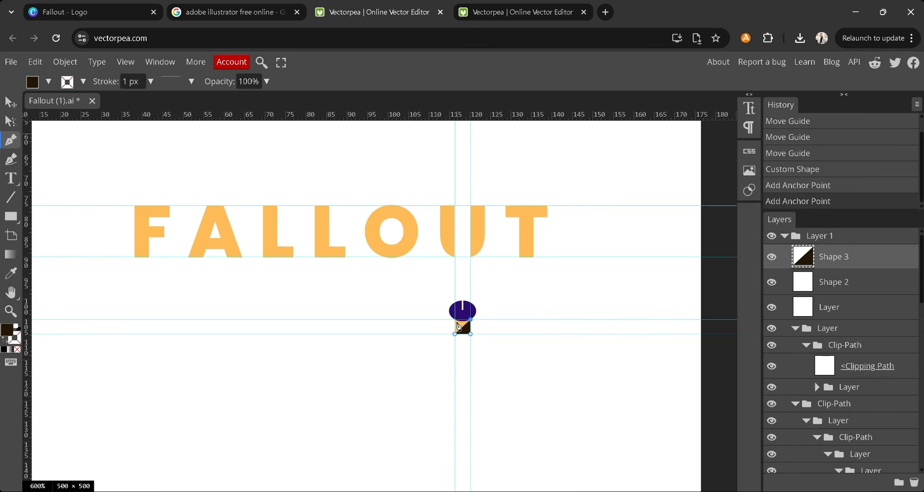
click(456, 321)
drag(455, 321, 447, 319)
key(v)
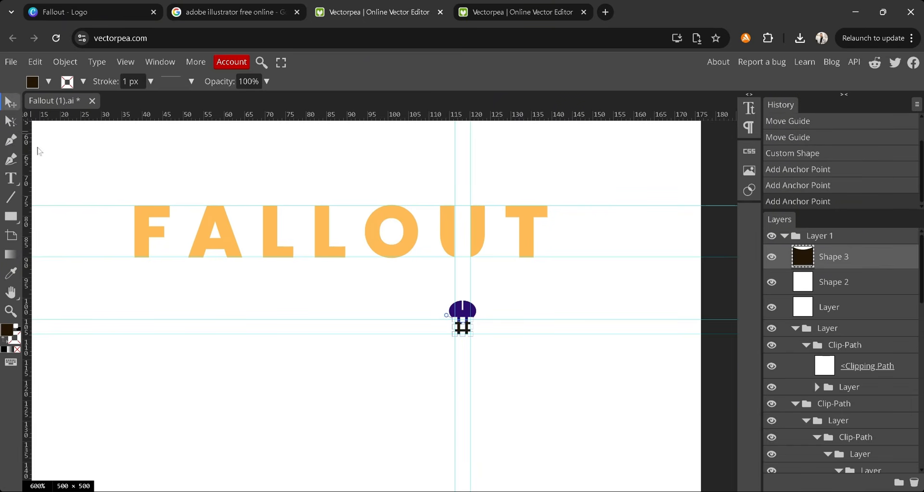
Step: Delete the purple masking ellipse and its white slot above the traced dark block
click(11, 311)
click(470, 313)
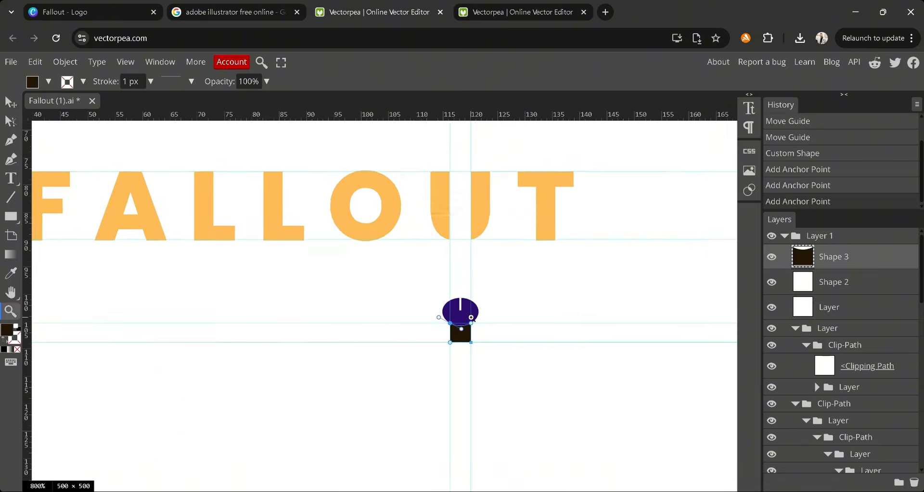
click(471, 317)
click(461, 319)
click(460, 319)
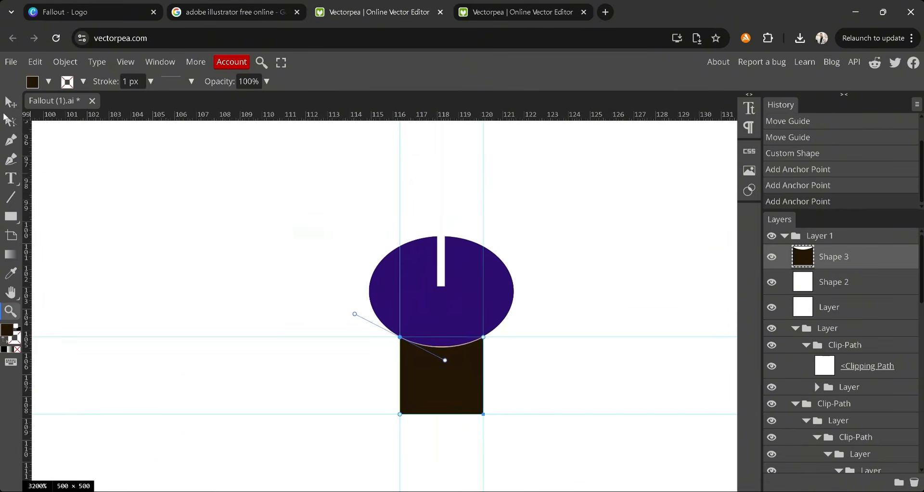
click(10, 103)
click(552, 384)
click(460, 380)
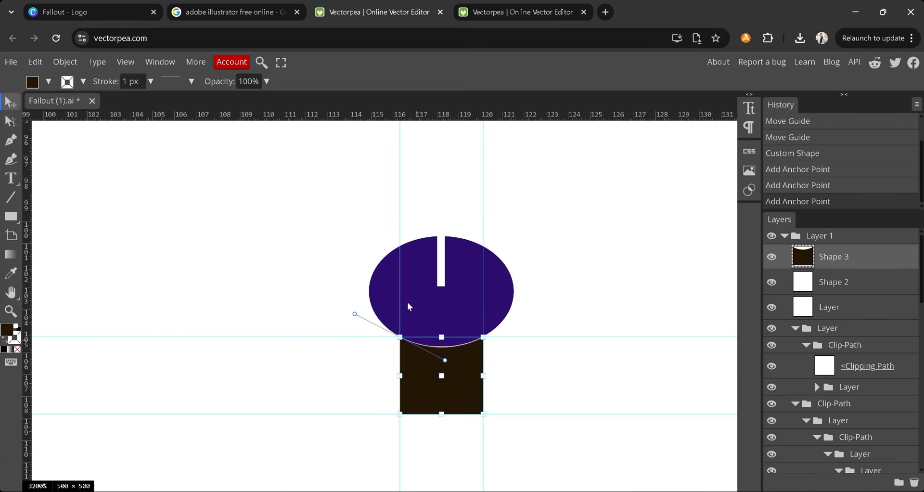
click(505, 275)
key(Delete)
key(Delete)
key(Delete)
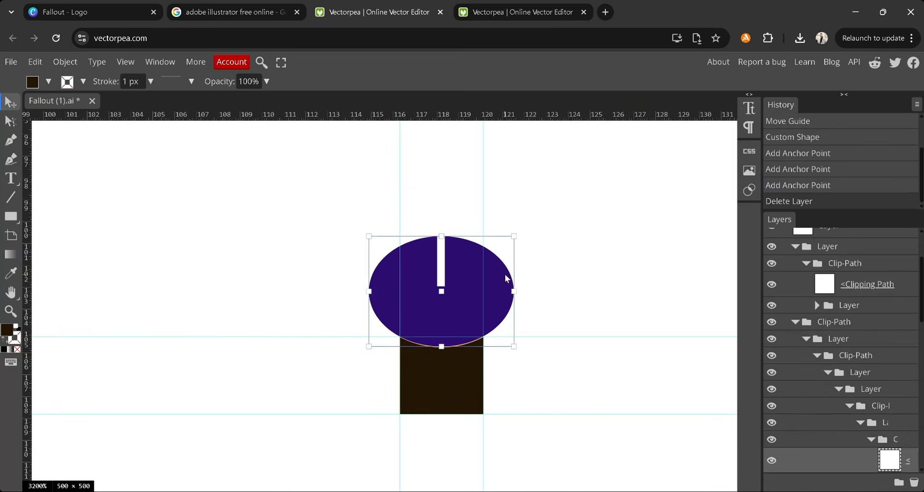
key(Delete)
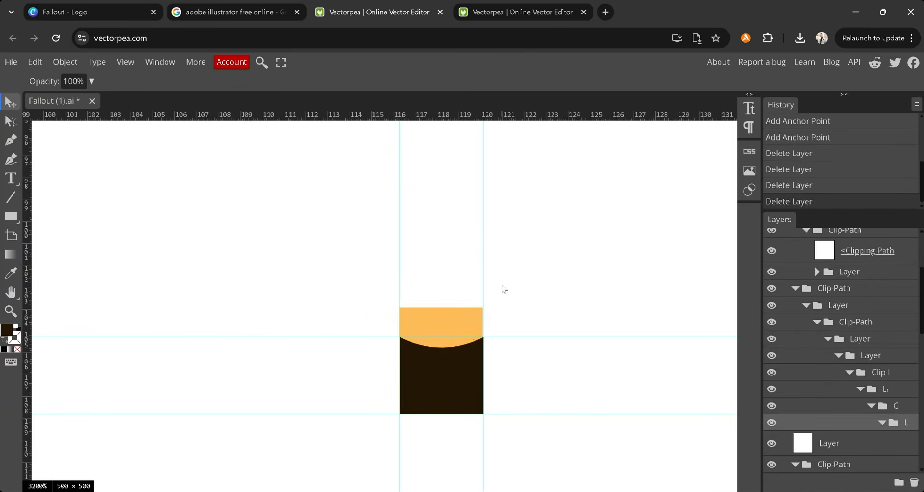
Step: Delete the original orange block behind the traced dark shape and select the traced shape
click(478, 319)
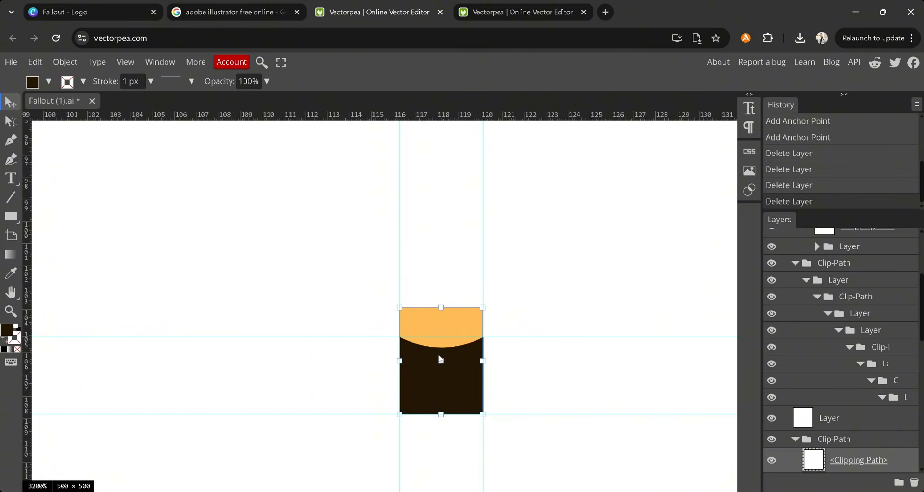
click(472, 316)
key(Delete)
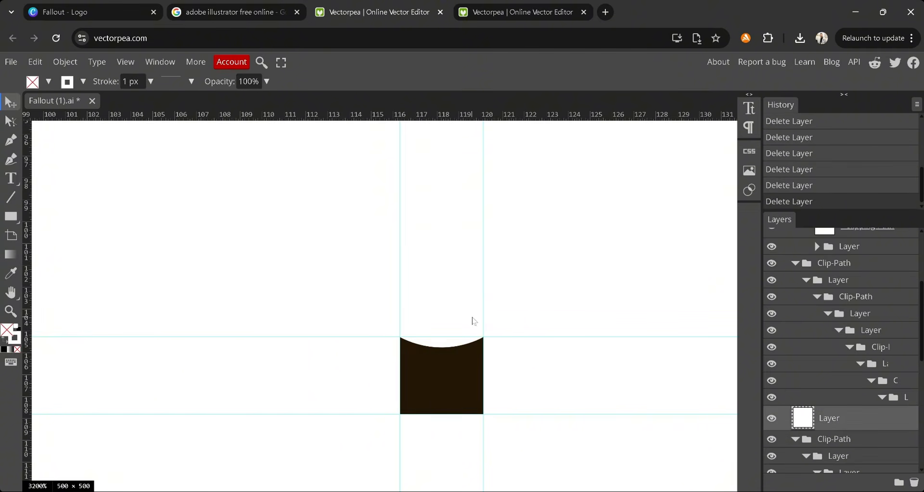
click(447, 373)
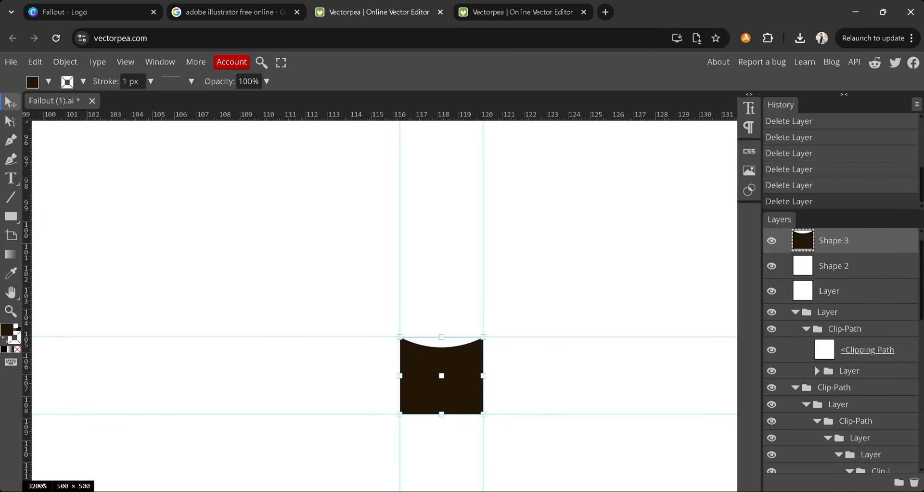
Step: Fill the traced block with the light orange #ffbd59
click(32, 82)
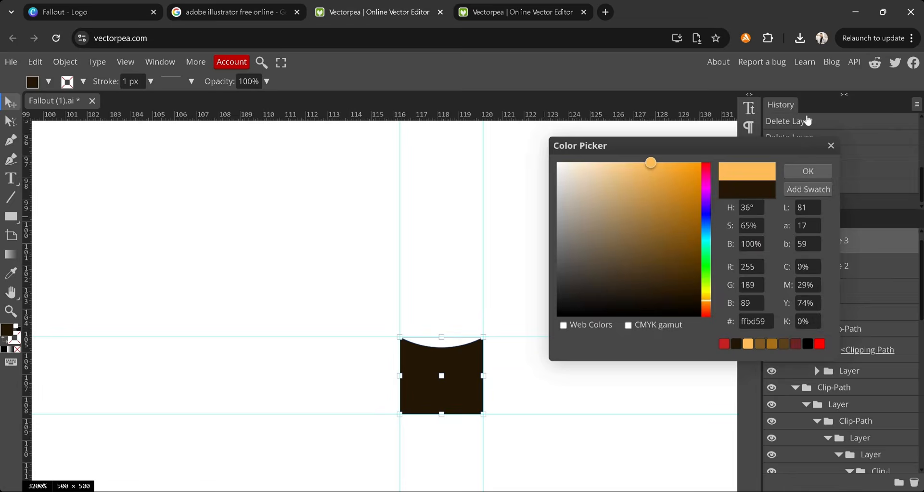
click(807, 171)
click(12, 316)
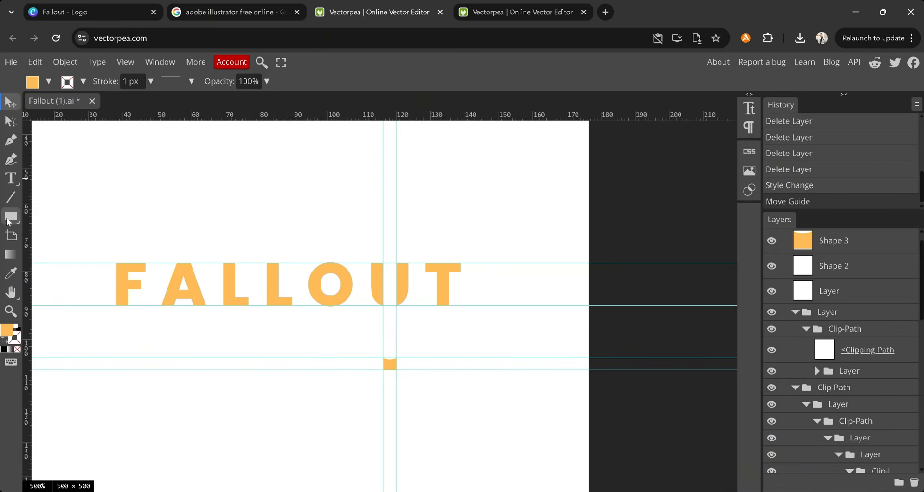
Step: Draw a rectangle covering the whole logo with a margin around it and fill it with dark brown #261702
click(9, 219)
drag(84, 228, 489, 388)
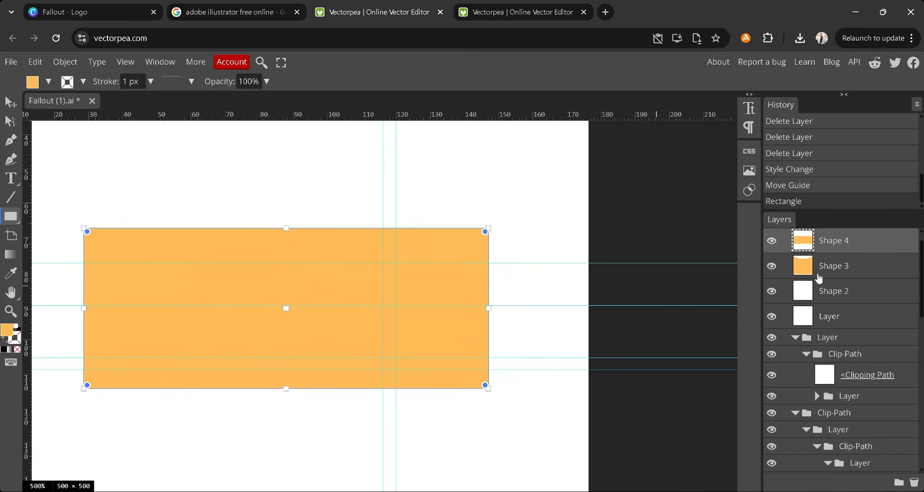
click(32, 82)
click(694, 293)
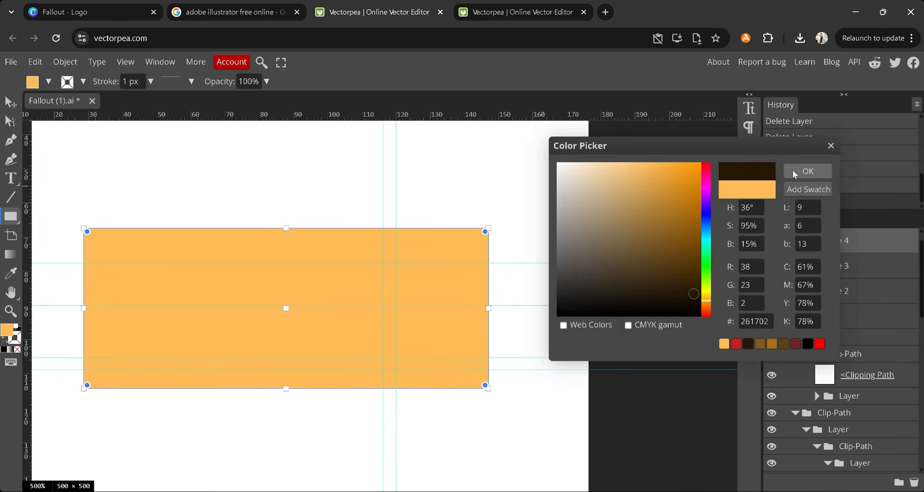
click(794, 172)
Step: Group all the logo layers below the brown rectangle and move the group above it in the stacking order
scroll(844, 317, down, 8)
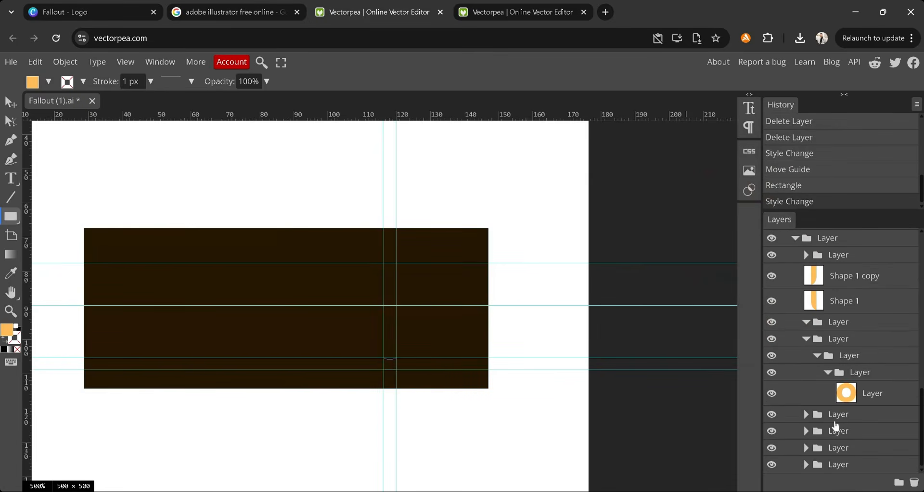
shift+click(833, 466)
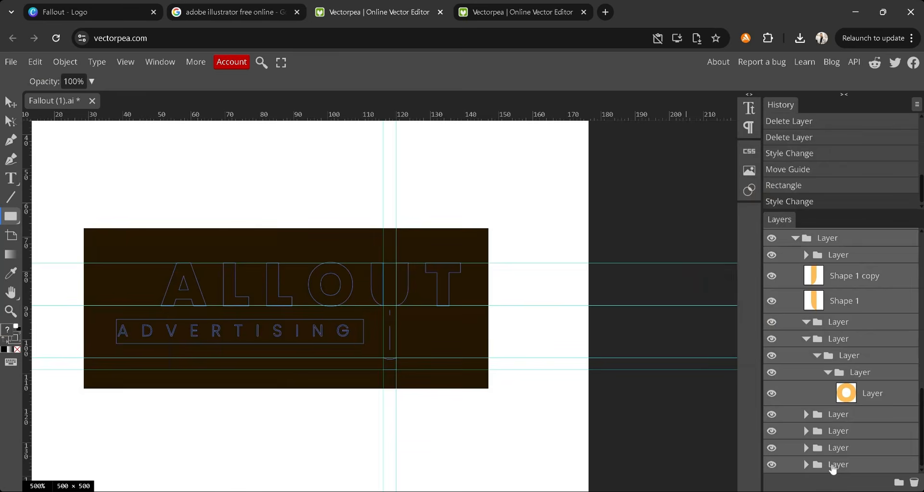
key(ctrl+g)
key(v)
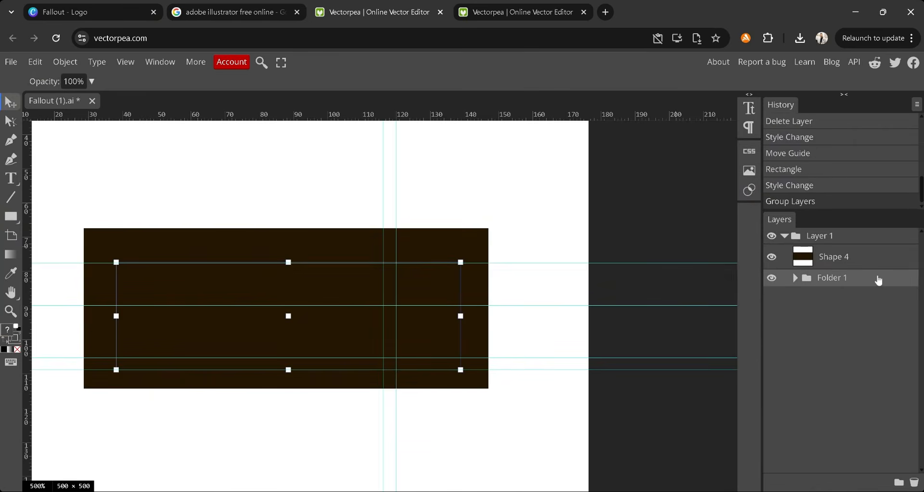
drag(878, 280, 876, 254)
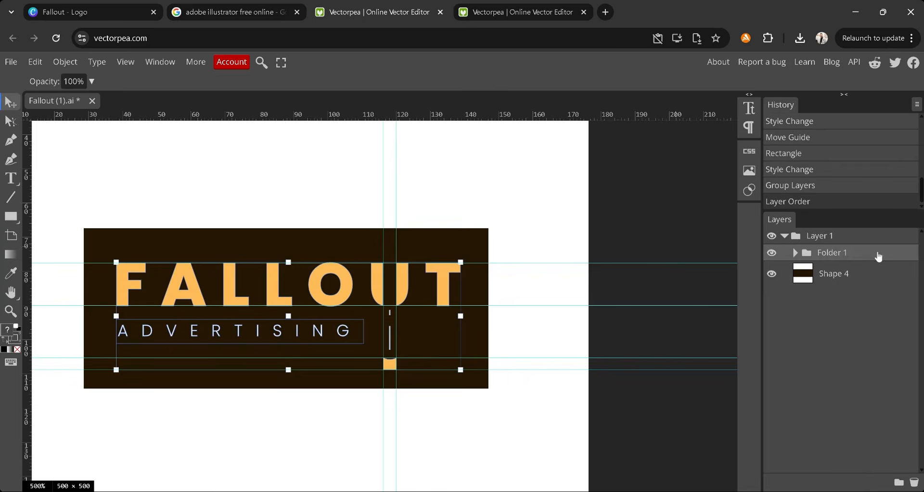
click(559, 225)
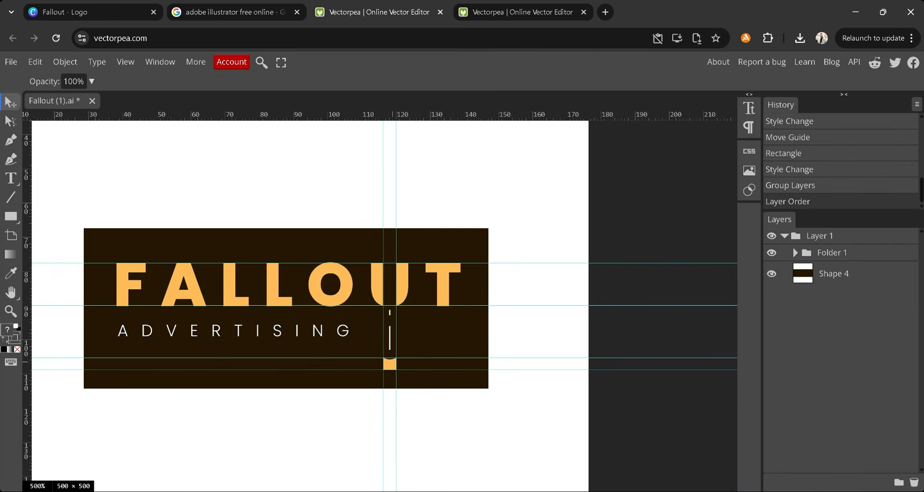
Step: Test the logo against a red fill on the backing rectangle and delete the rectangle
click(476, 255)
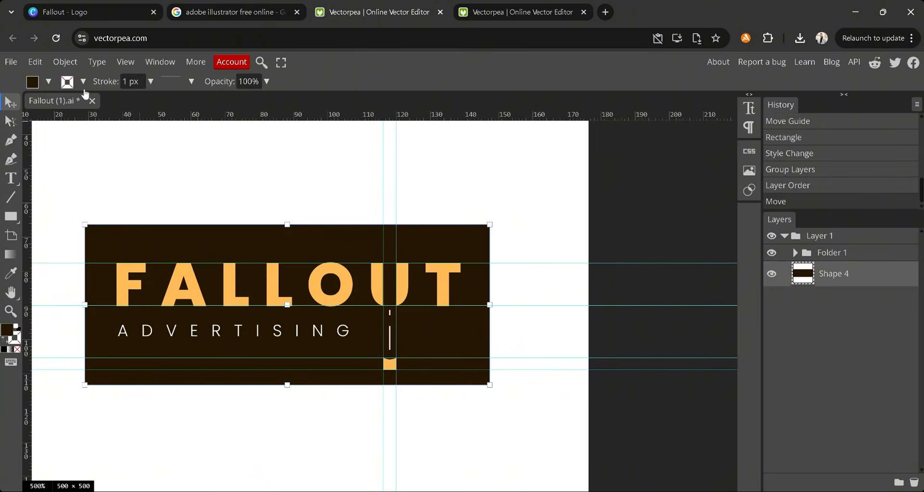
click(32, 82)
click(705, 163)
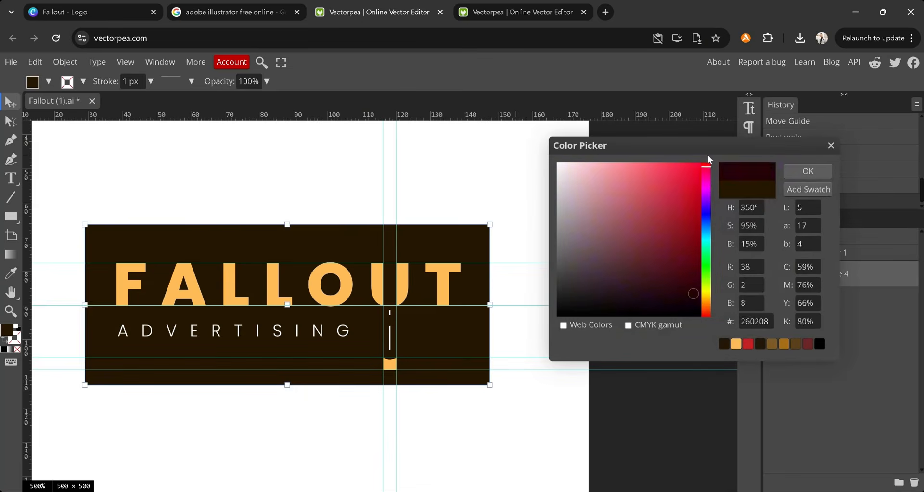
click(667, 212)
click(799, 168)
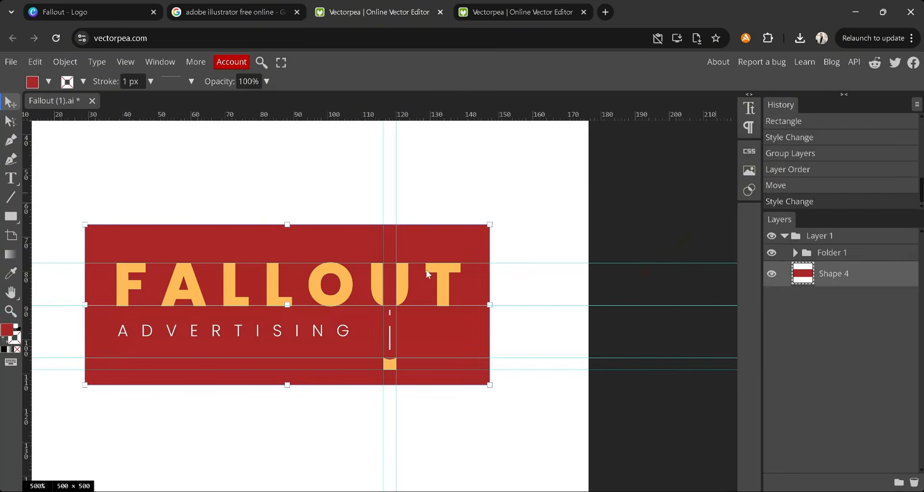
click(514, 174)
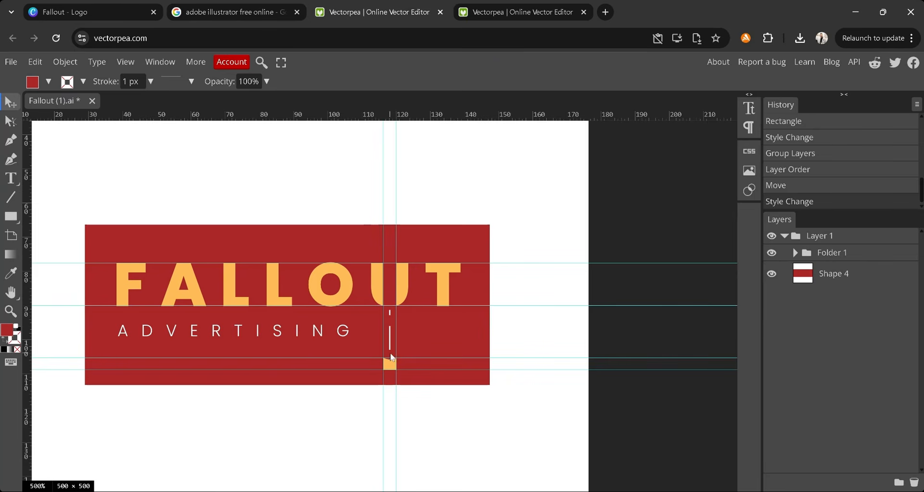
click(818, 282)
key(Delete)
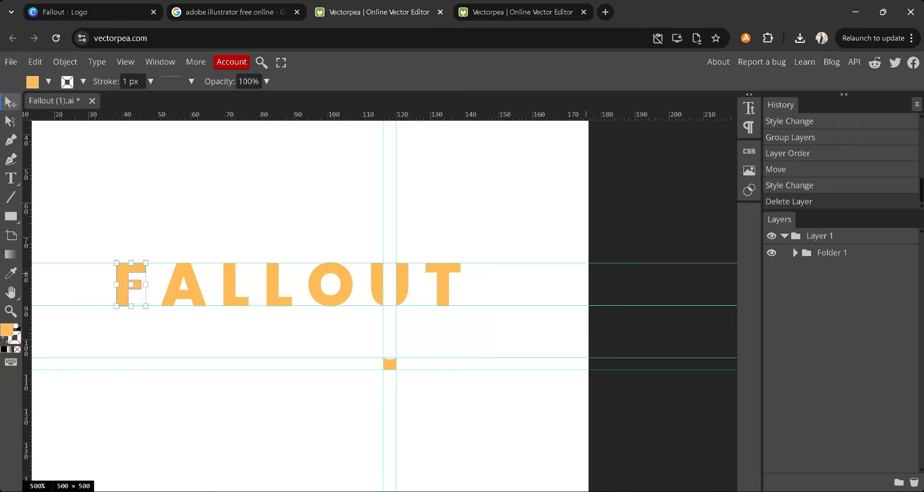
Step: Export the cleaned-up logo in SVG format
click(11, 62)
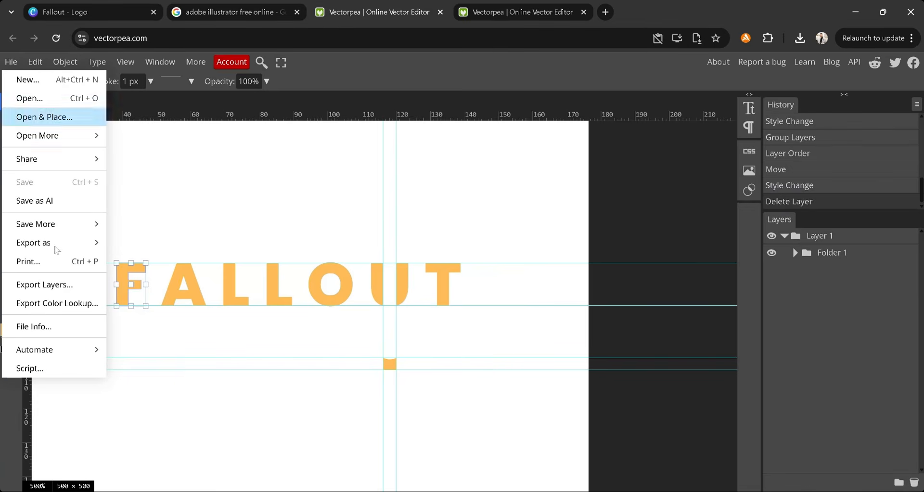
mouse_move(65, 245)
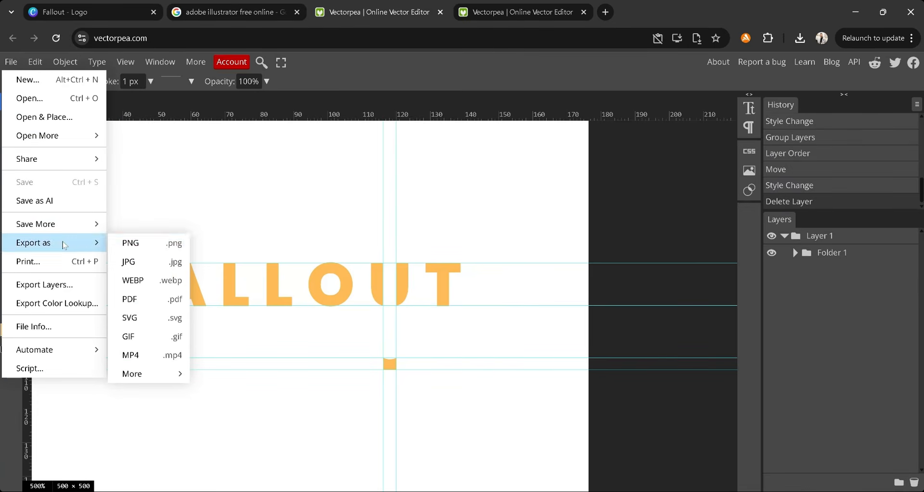
click(146, 321)
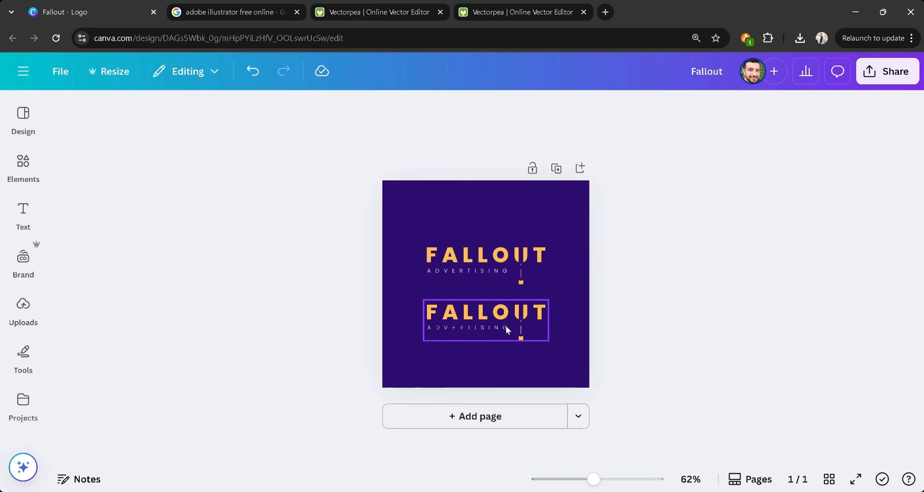
Step: Change the page background to pink to compare the cleaned logo with the original masked one
click(580, 222)
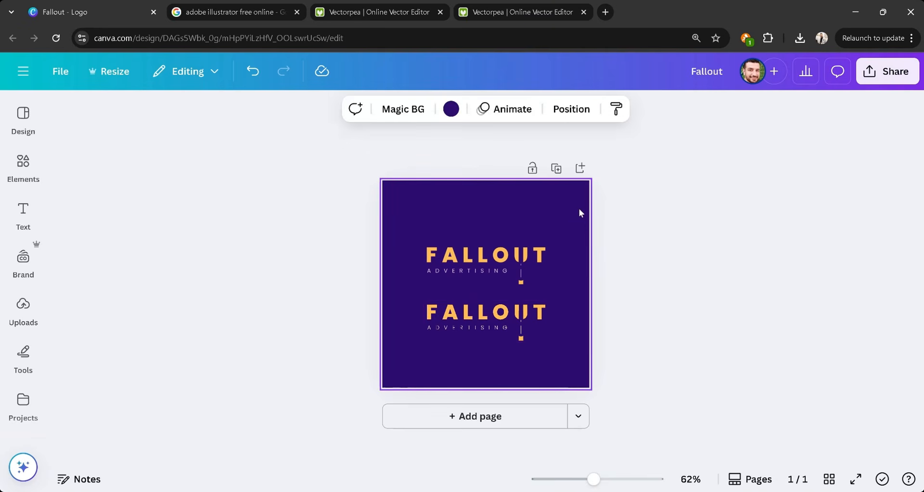
click(452, 109)
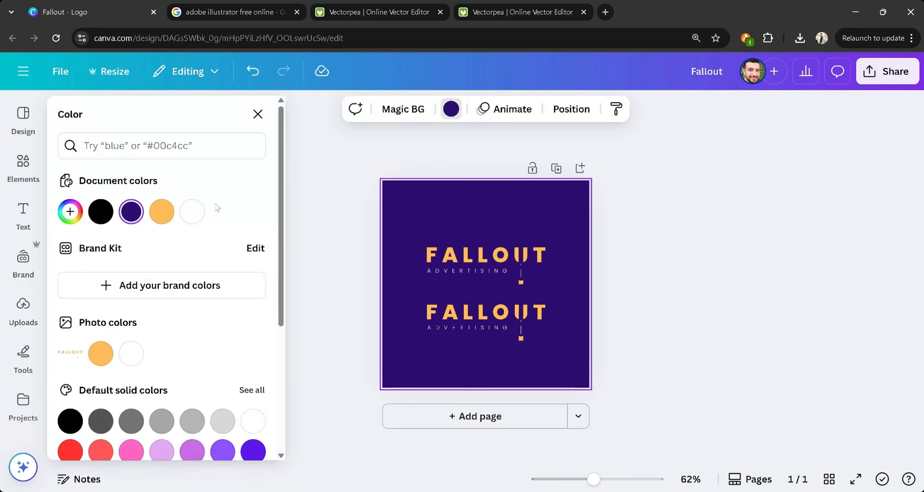
click(134, 457)
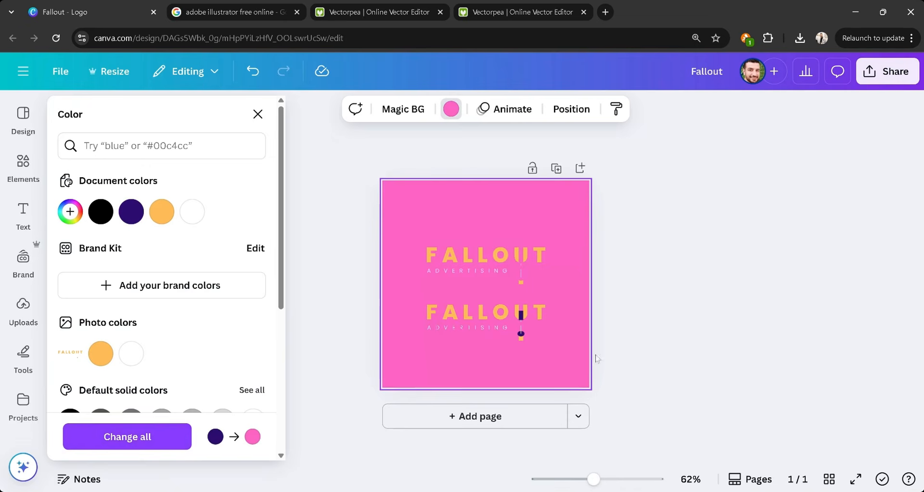
click(647, 243)
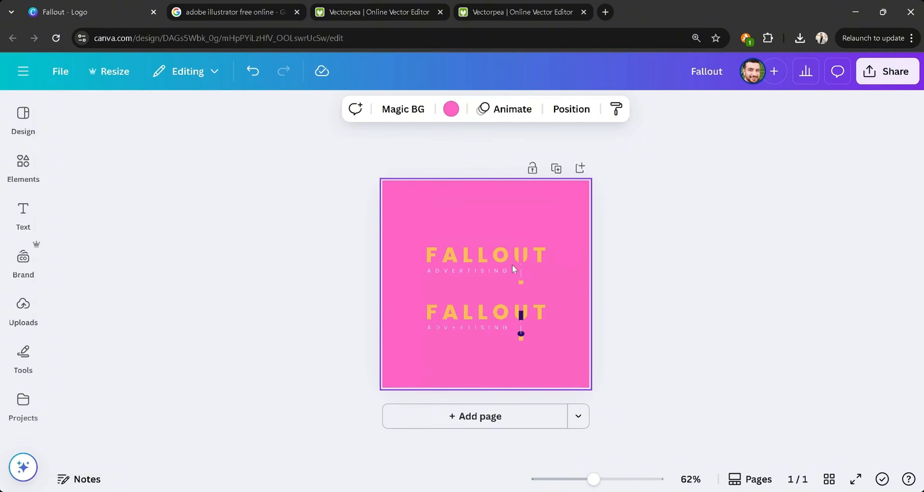
Step: Try orange and a medium dark blue as the page background behind the two logos
click(451, 108)
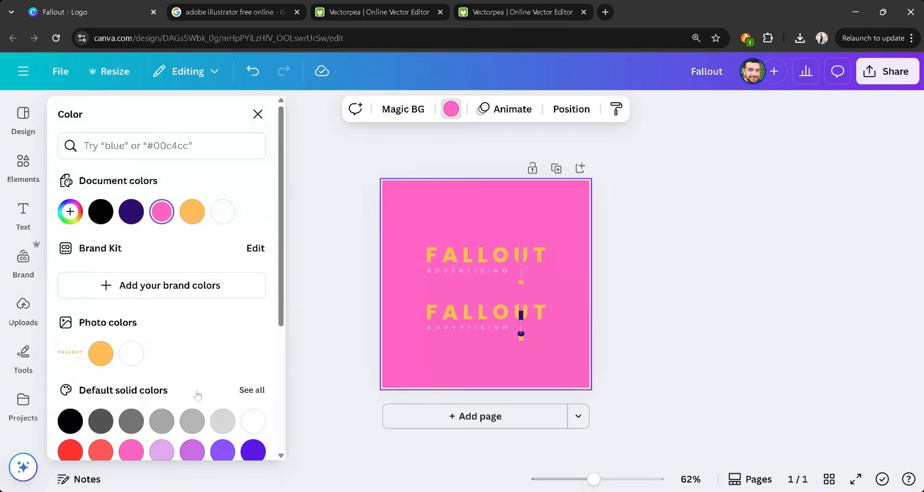
scroll(197, 394, down, 4)
click(253, 312)
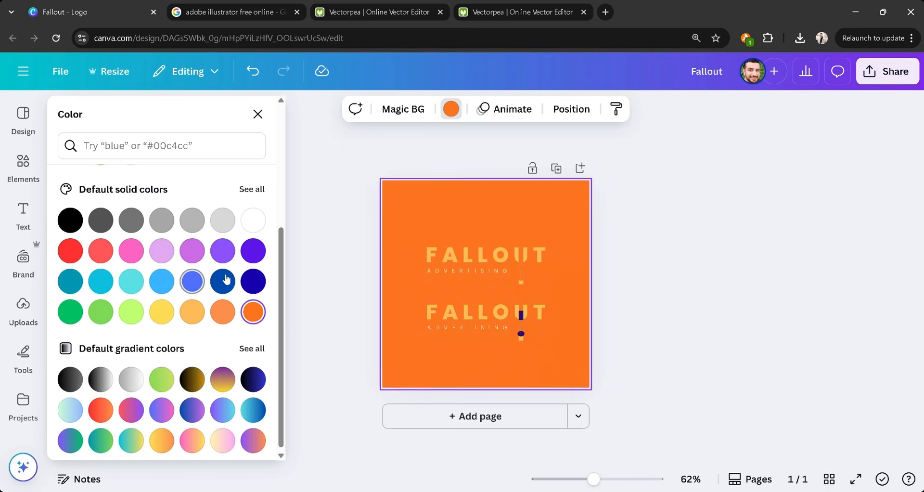
click(222, 281)
click(747, 236)
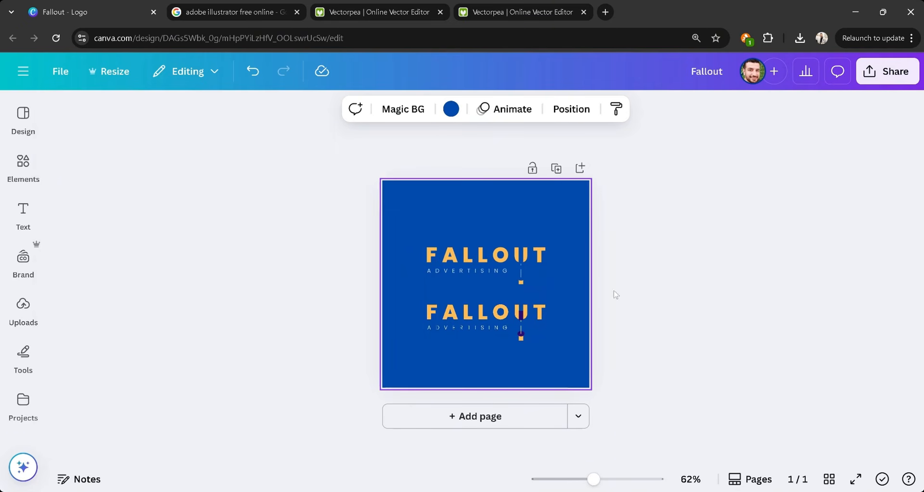
Step: Set the page background back to dark purple #2f0e70
click(453, 108)
click(160, 216)
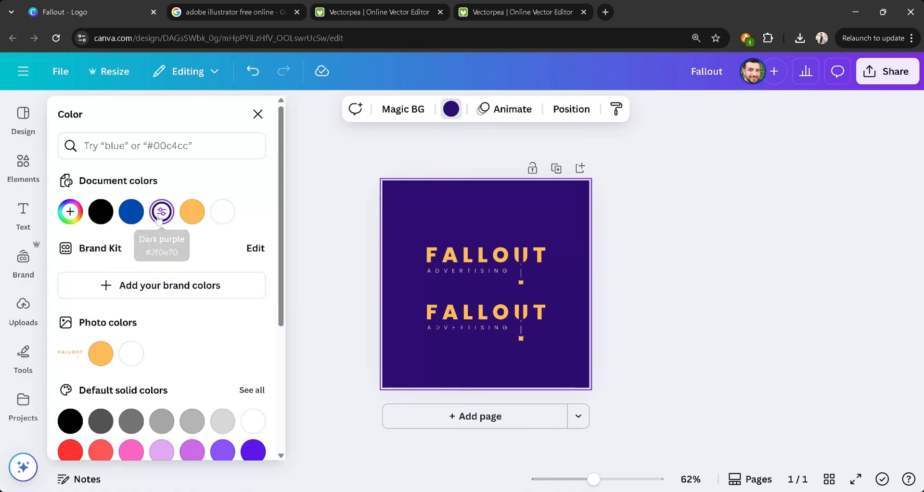
key(Escape)
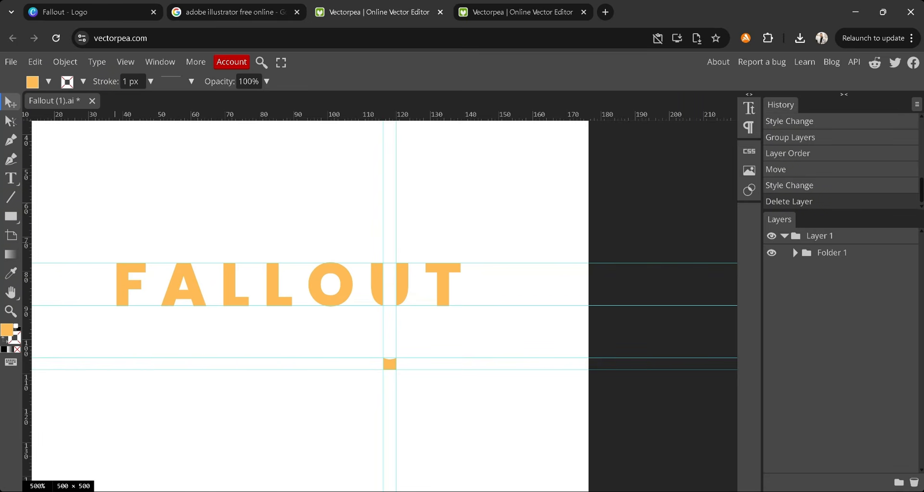
Step: Save the cleaned logo document as an AI file
key(ctrl+s)
click(12, 64)
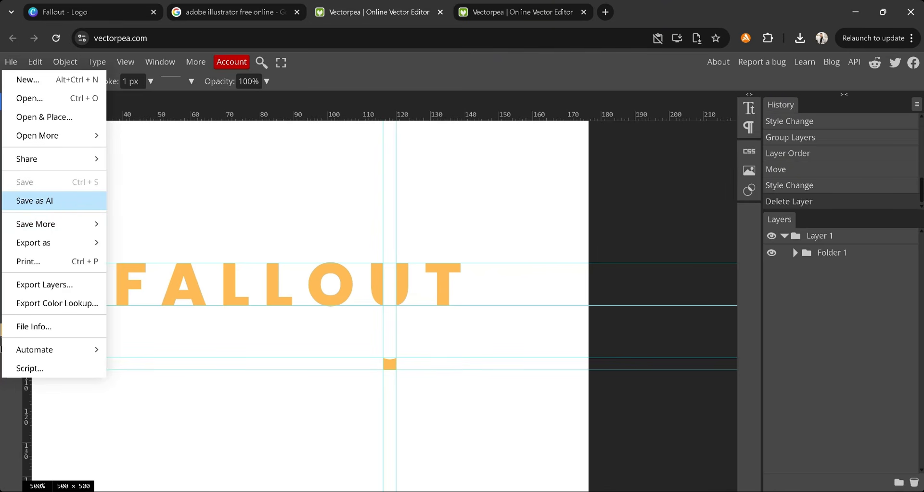
click(45, 201)
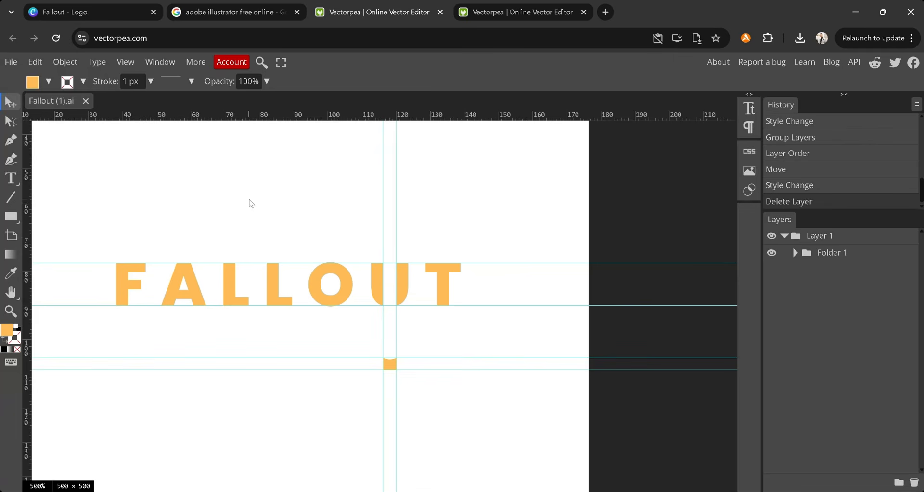